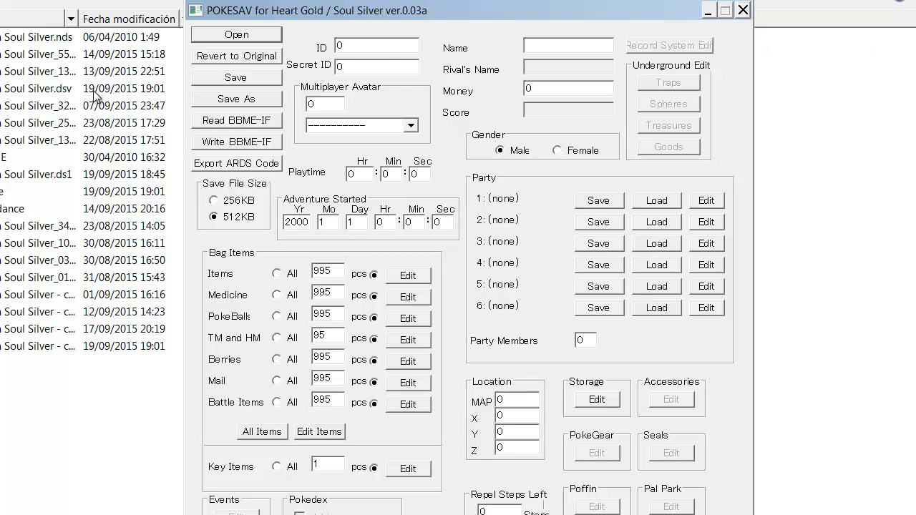
Step: Load the Soul Silver.dsv save file and go to box 4 (CAJA 4) in the Pokémon storage
{"action": "left_click_drag", "start_coordinate": [94, 92], "coordinate": [562, 166]}
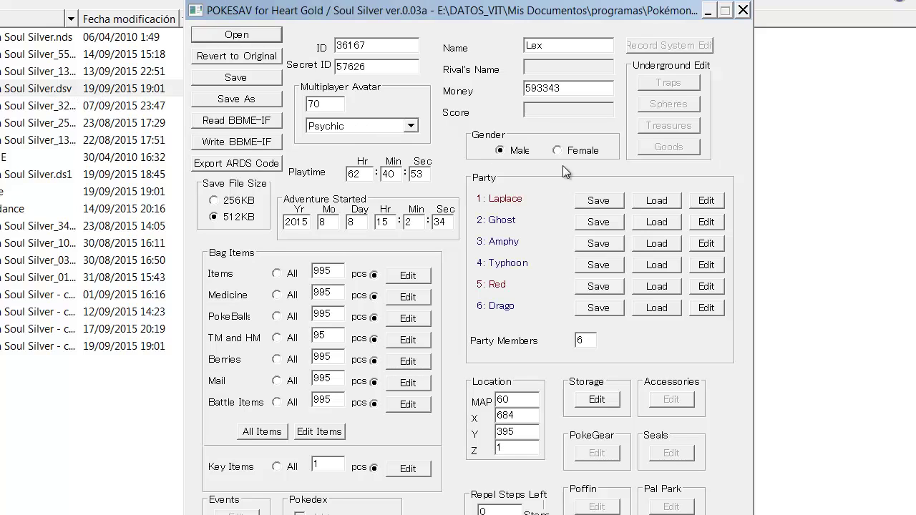
{"action": "left_click", "coordinate": [590, 399]}
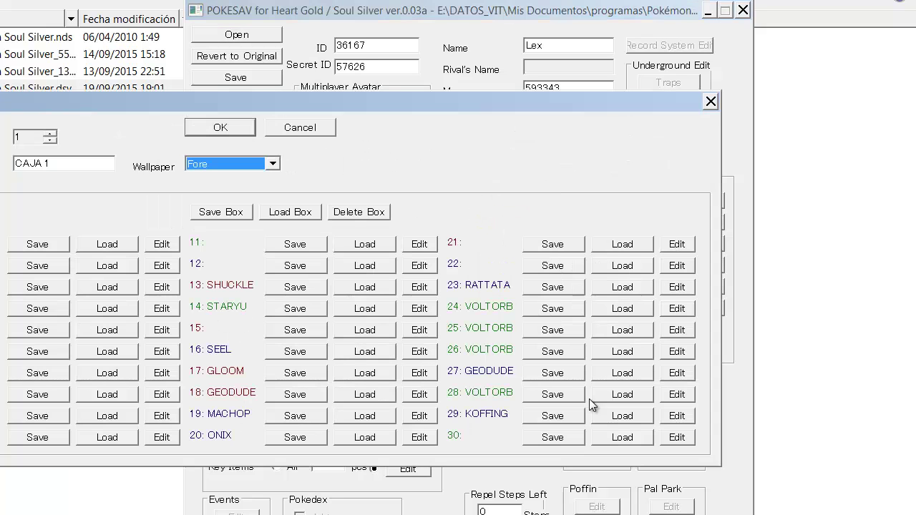
{"action": "left_click", "coordinate": [50, 134]}
{"action": "left_click", "coordinate": [50, 134]}
{"action": "left_click", "coordinate": [50, 134]}
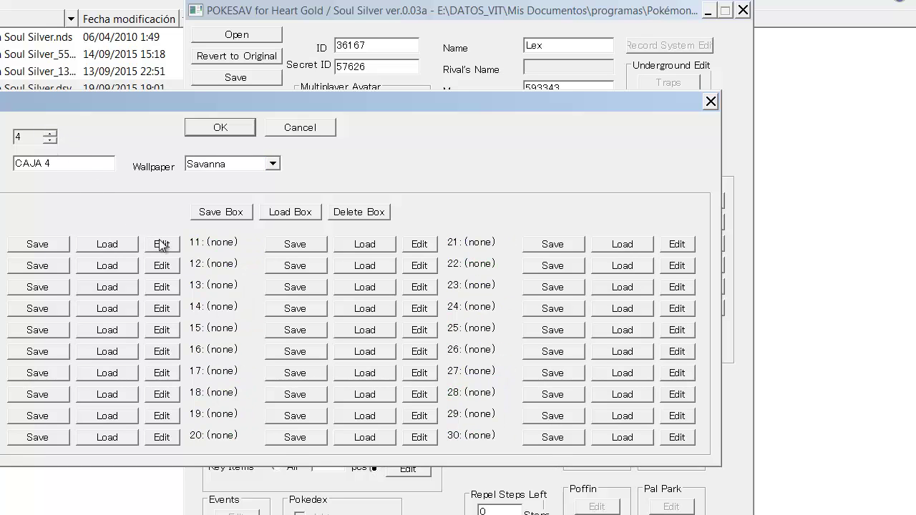
Step: Open slot 11 of box 4 for editing and set its Pokémon to CELEBI
{"action": "left_click", "coordinate": [419, 244]}
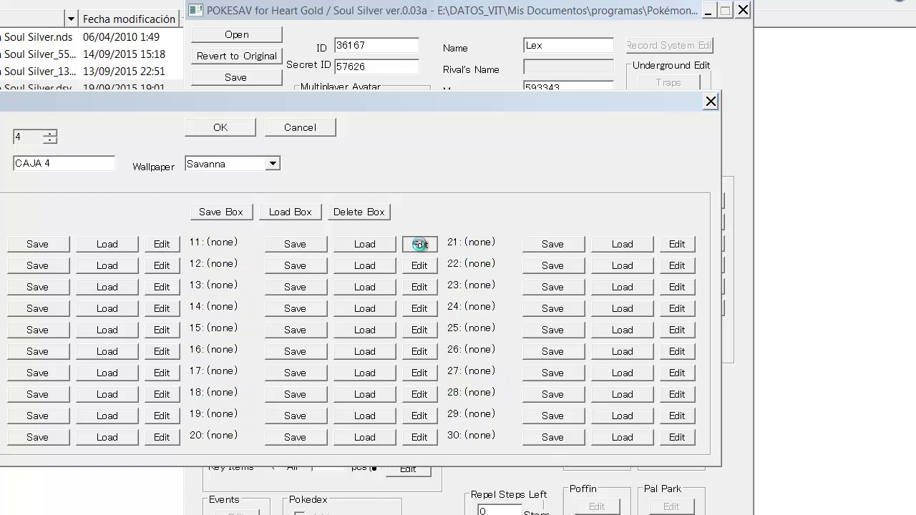
{"action": "left_click_drag", "start_coordinate": [395, 1], "coordinate": [483, 25]}
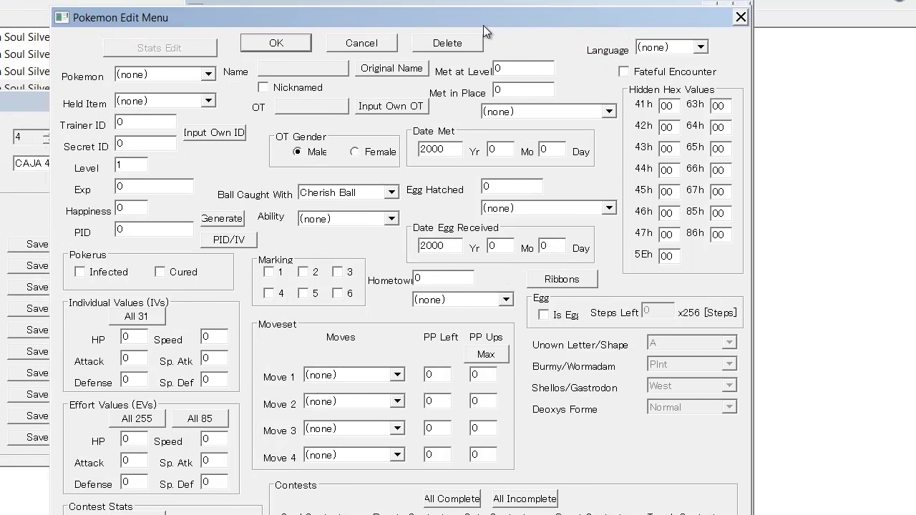
{"action": "left_click", "coordinate": [210, 73]}
{"action": "left_click", "coordinate": [262, 67]}
{"action": "type", "text": "ce"}
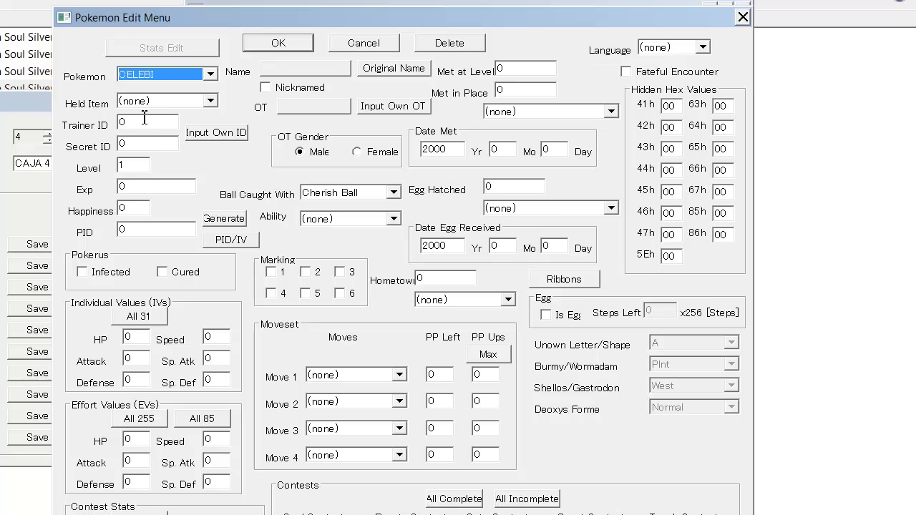
Step: Set Celebi's Trainer ID to 01211, level to 50 and happiness to 70
{"action": "left_click_drag", "start_coordinate": [147, 122], "coordinate": [103, 126]}
{"action": "type", "text": "01"}
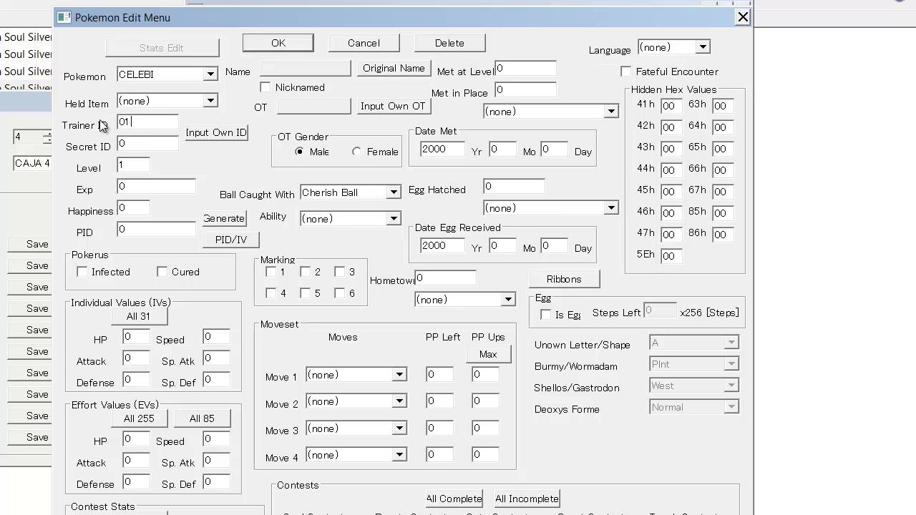
{"action": "type", "text": "211"}
{"action": "key", "text": "Tab"}
{"action": "key", "text": "Tab"}
{"action": "key", "text": "Tab"}
{"action": "type", "text": "50"}
{"action": "key", "text": "Tab"}
{"action": "key", "text": "Tab"}
{"action": "type", "text": "70"}
Step: Generate a PID for Celebi from a chosen nature and set all individual values to 31
{"action": "left_click", "coordinate": [218, 224]}
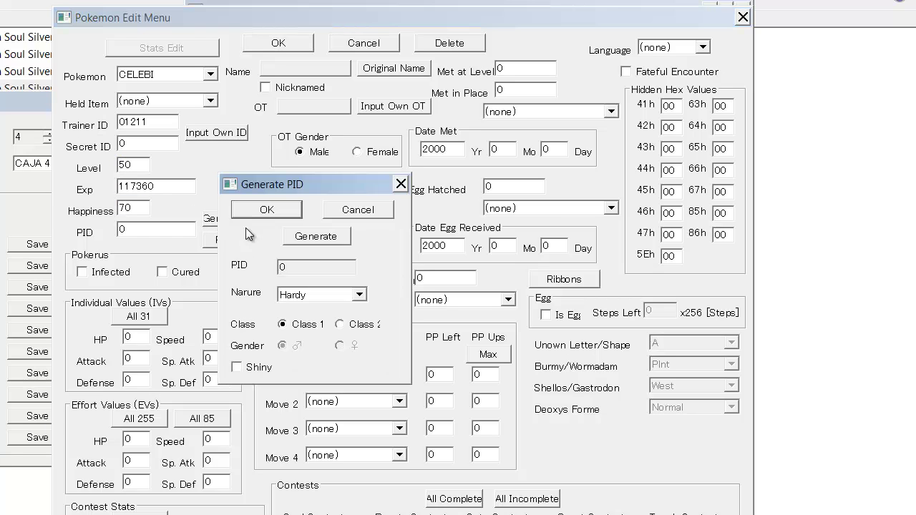
{"action": "left_click", "coordinate": [315, 295]}
{"action": "left_click", "coordinate": [310, 309]}
{"action": "left_click", "coordinate": [312, 299]}
{"action": "left_click", "coordinate": [311, 299]}
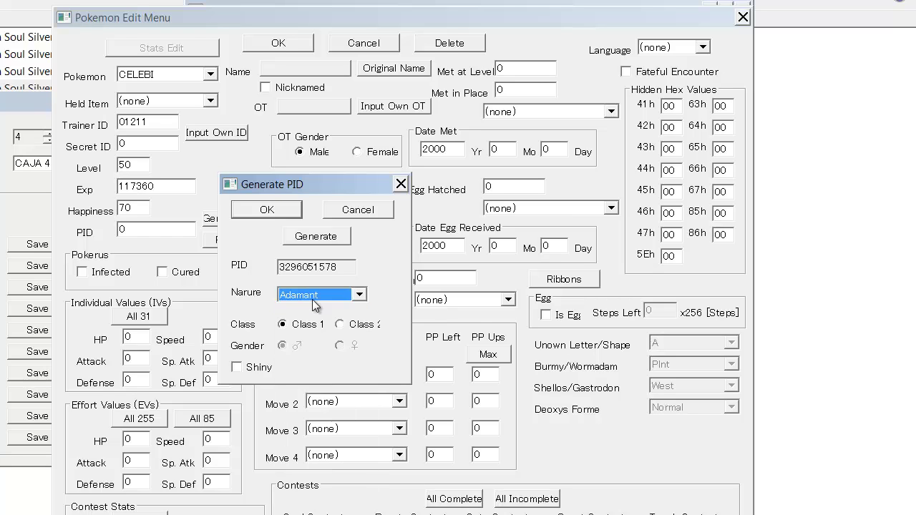
{"action": "left_click", "coordinate": [281, 212]}
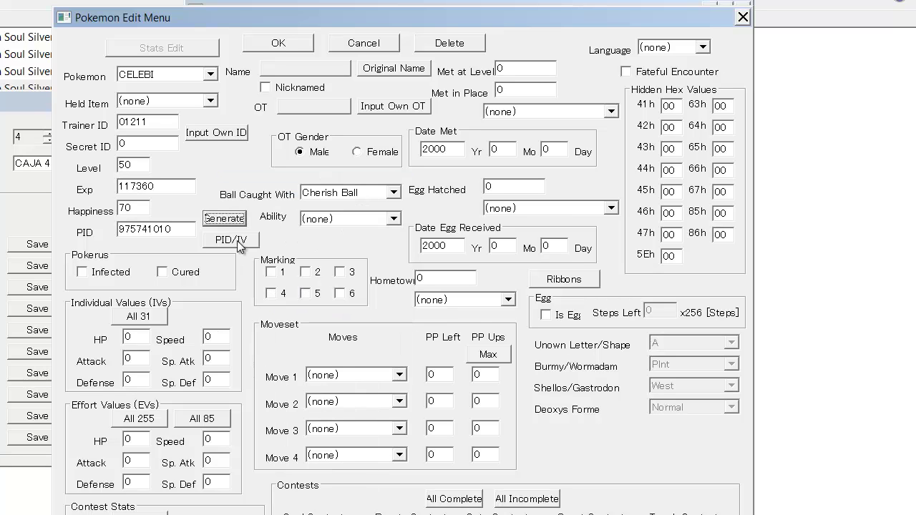
{"action": "left_click", "coordinate": [139, 317]}
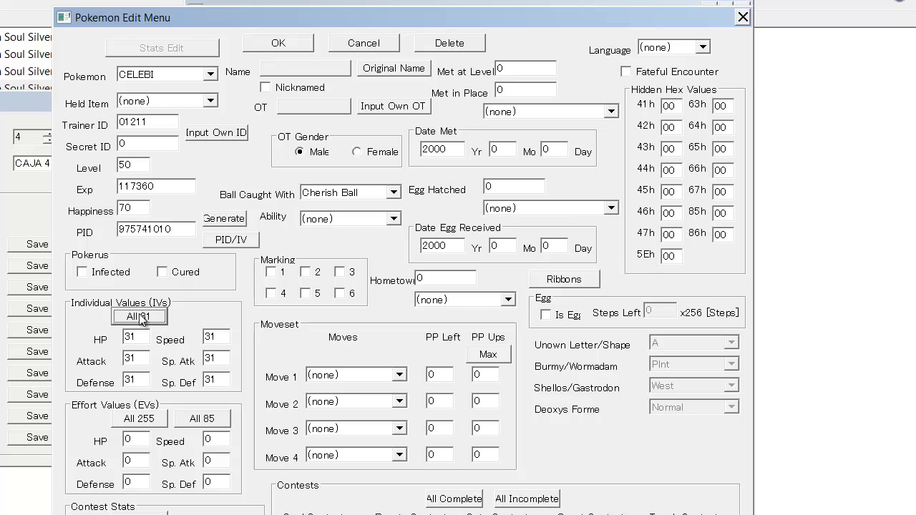
Step: Set move 1 to Leaf Storm with 5 PP left and move 2 to Recover with 10 PP left
{"action": "left_click", "coordinate": [338, 381]}
{"action": "left_click", "coordinate": [338, 381]}
{"action": "type", "text": "leaf storm"}
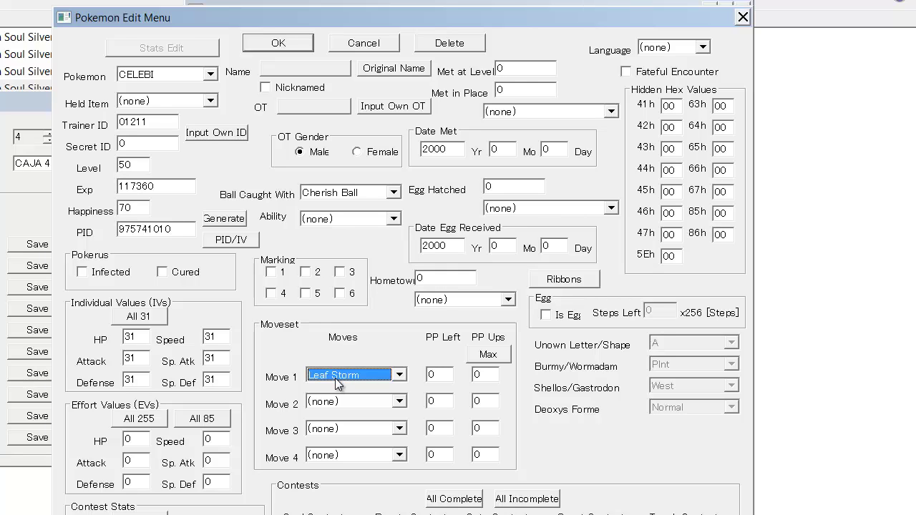
{"action": "key", "text": "Tab"}
{"action": "type", "text": "5"}
{"action": "key", "text": "Tab"}
{"action": "key", "text": "Tab"}
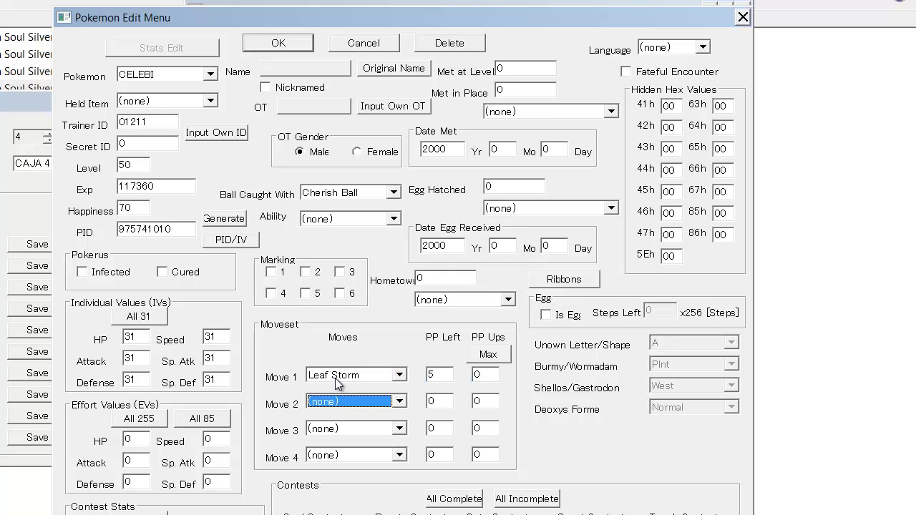
{"action": "type", "text": "recover"}
{"action": "key", "text": "Tab"}
{"action": "type", "text": "10"}
{"action": "key", "text": "Tab"}
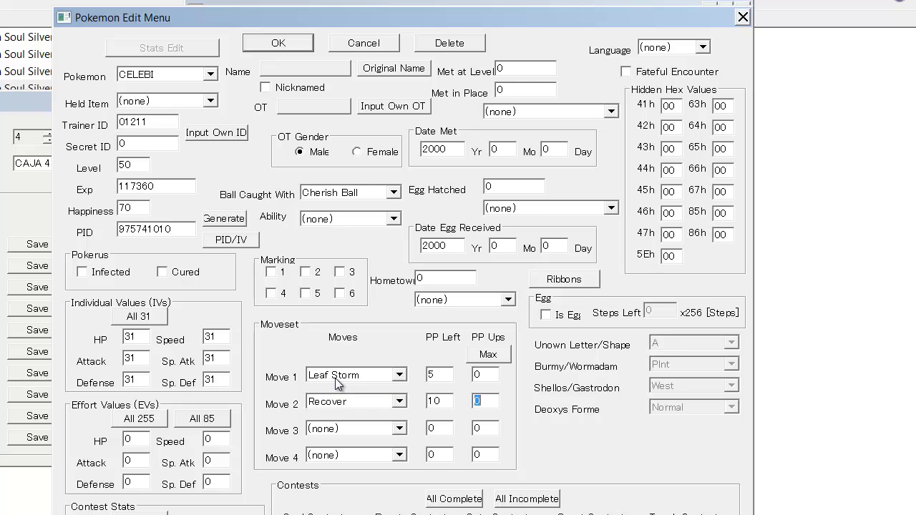
Step: Set move 3 to Nasty Plot with 20 PP left and move 4 to Healing Wish with 10 PP left
{"action": "key", "text": "Tab"}
{"action": "type", "text": "n"}
{"action": "key", "text": "Tab"}
{"action": "type", "text": "20"}
{"action": "key", "text": "Tab"}
{"action": "key", "text": "Tab"}
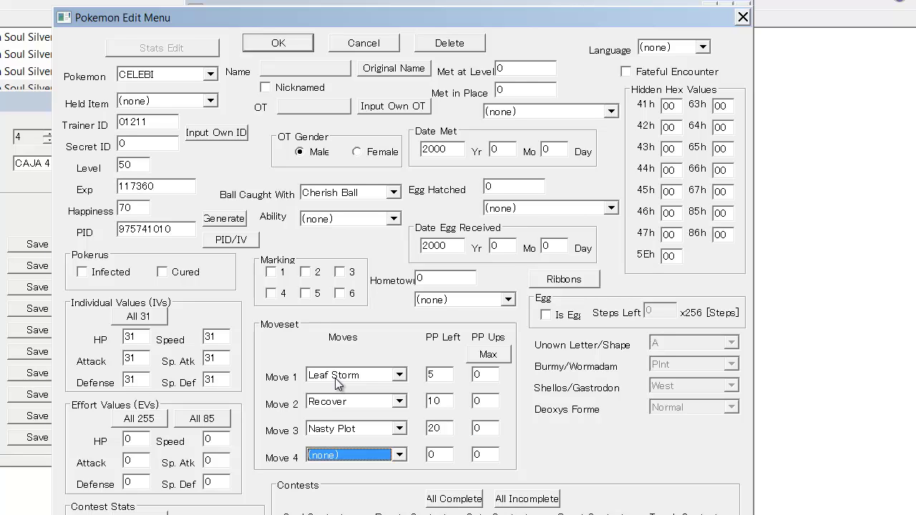
{"action": "type", "text": "healing"}
{"action": "key", "text": "Tab"}
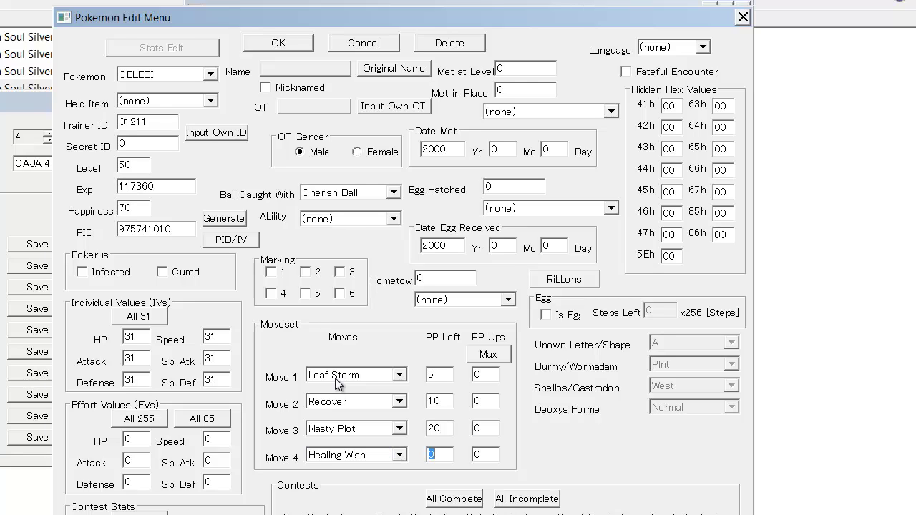
{"action": "type", "text": "10"}
Step: Set Celebi's ability to Natural Cure
{"action": "left_click", "coordinate": [360, 217]}
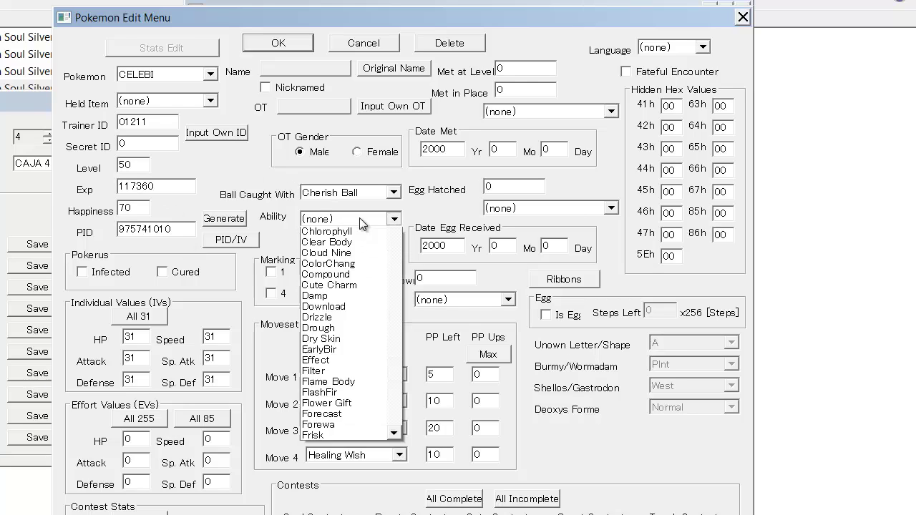
{"action": "left_click", "coordinate": [360, 218]}
{"action": "key", "text": "n"}
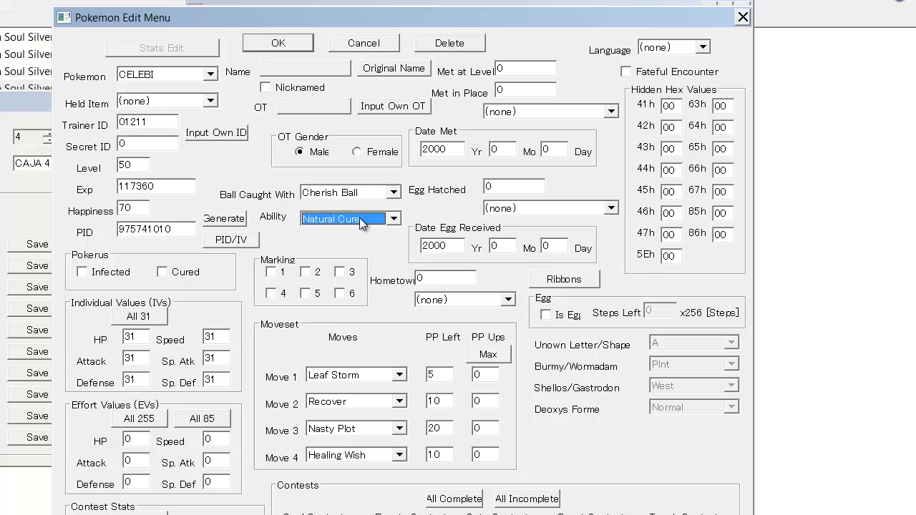
Step: Set the original trainer name to INV2011 and give Celebi its original species name
{"action": "left_click", "coordinate": [374, 109]}
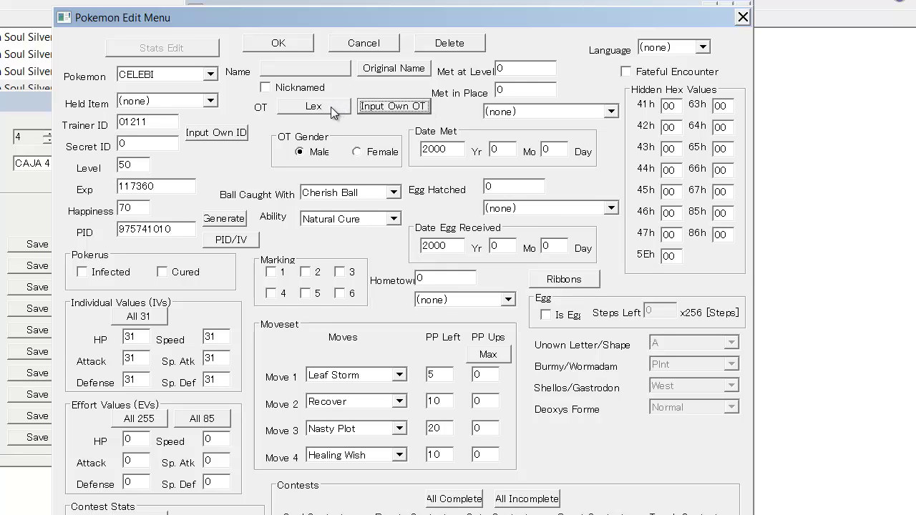
{"action": "left_click", "coordinate": [331, 107]}
{"action": "double_click", "coordinate": [257, 242]}
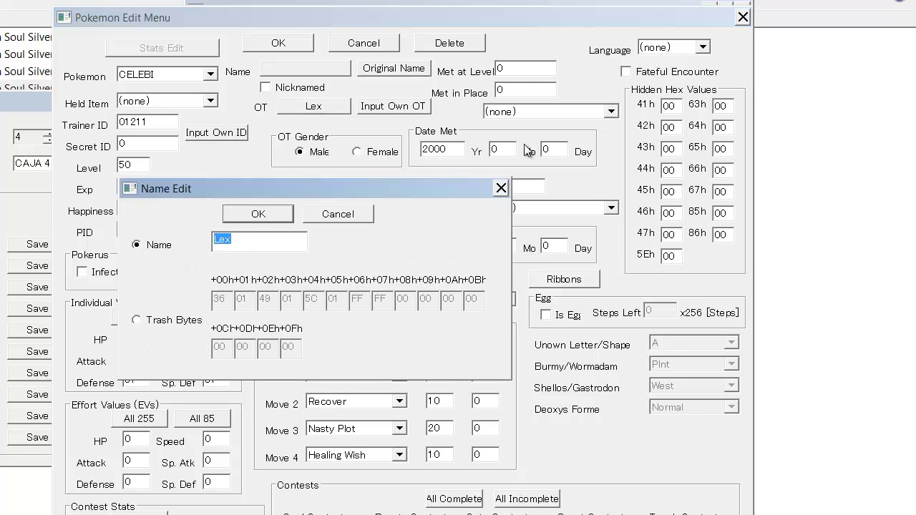
{"action": "type", "text": "INV2011"}
{"action": "key", "text": "Return"}
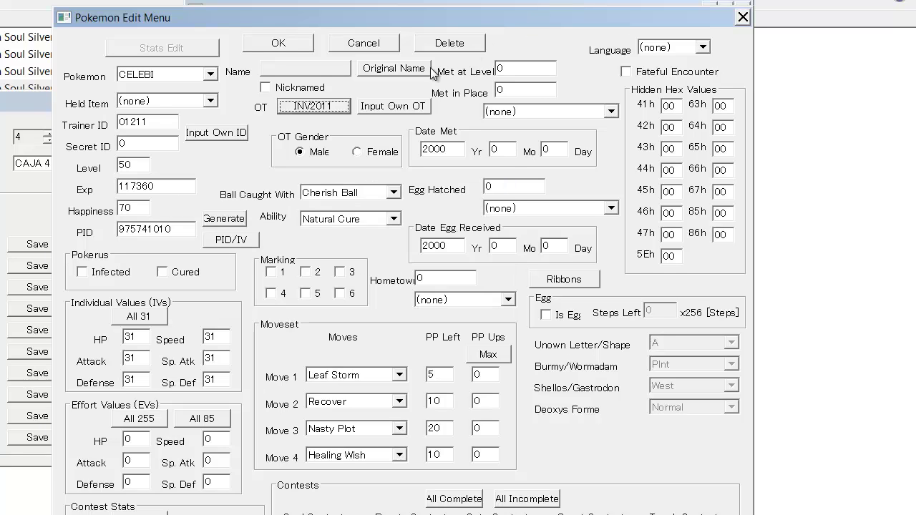
{"action": "left_click", "coordinate": [400, 69]}
Step: Set the met place to Wi-Fi Event and the met level to 50
{"action": "left_click", "coordinate": [523, 90]}
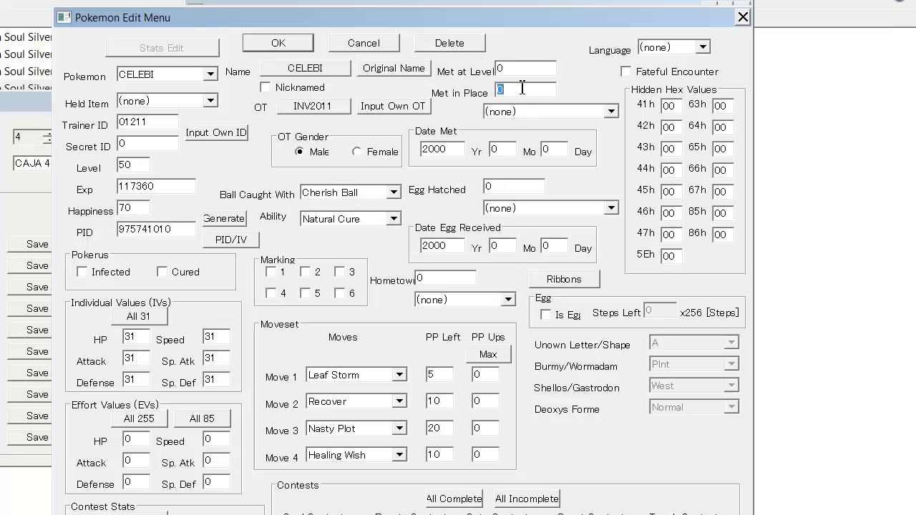
{"action": "left_click", "coordinate": [516, 111]}
{"action": "left_click", "coordinate": [516, 111]}
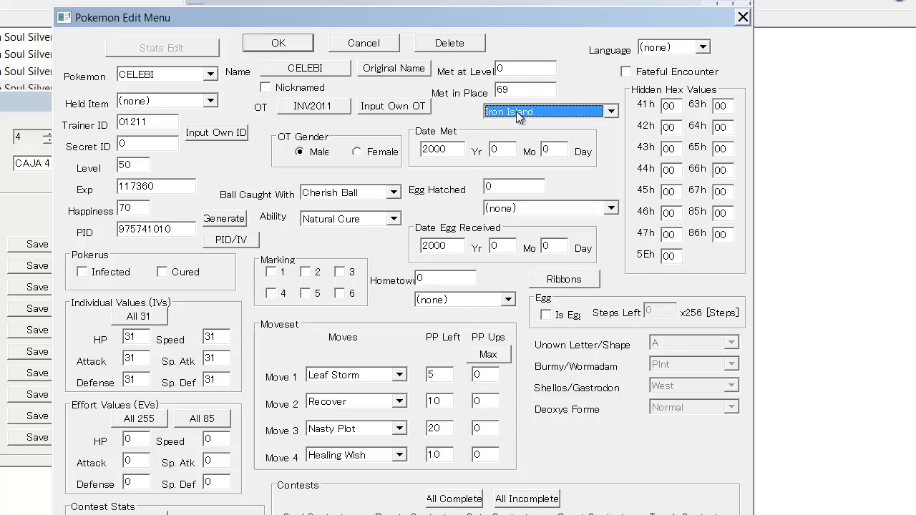
{"action": "left_click", "coordinate": [527, 68]}
{"action": "key", "text": "BackSpace"}
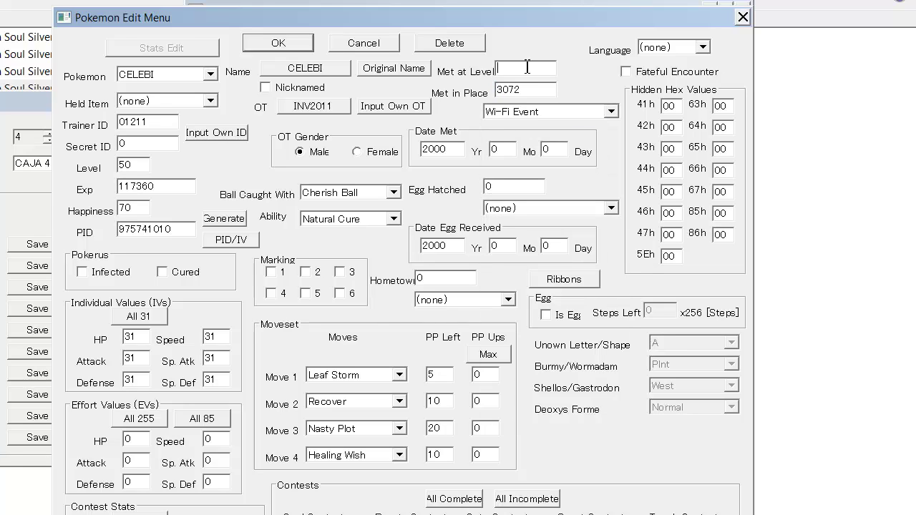
{"action": "type", "text": "50"}
Step: Set Celebi's language to SPA and its met date to year 2015, month 9, day 21
{"action": "left_click", "coordinate": [665, 47]}
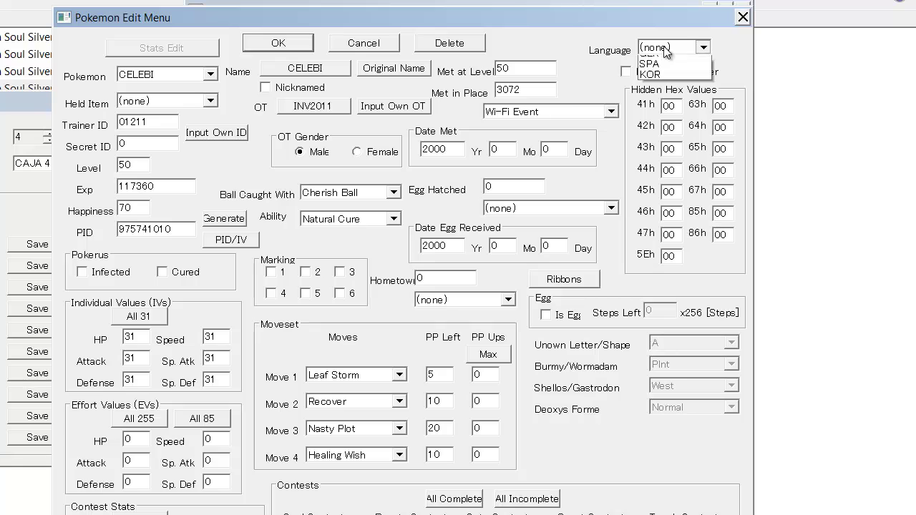
{"action": "left_click", "coordinate": [651, 126]}
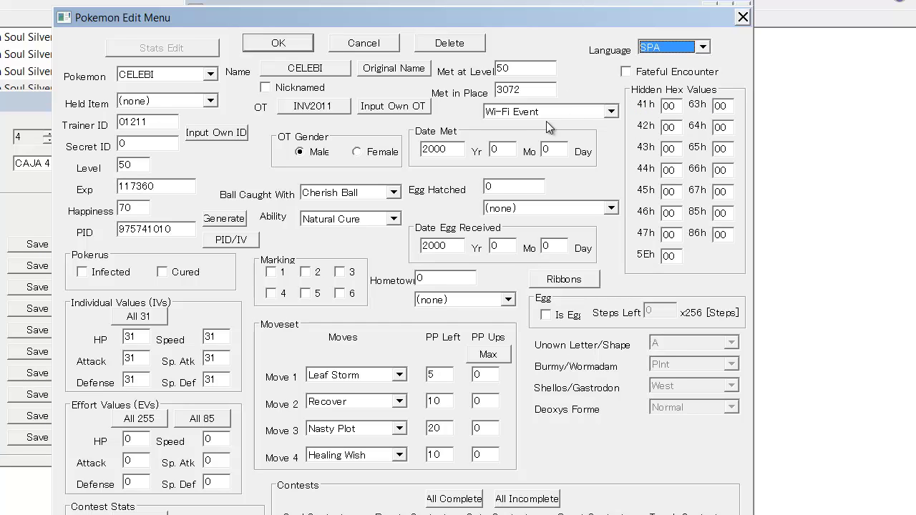
{"action": "left_click", "coordinate": [462, 151]}
{"action": "key", "text": "BackSpace"}
{"action": "key", "text": "BackSpace"}
{"action": "type", "text": "15"}
{"action": "key", "text": "Tab"}
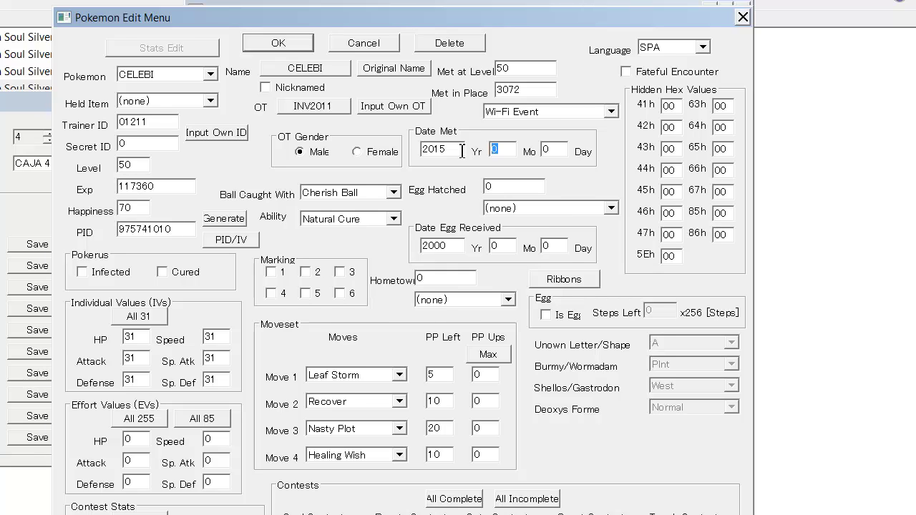
{"action": "type", "text": "9"}
{"action": "key", "text": "Tab"}
{"action": "type", "text": "21"}
{"action": "double_click", "coordinate": [494, 151]}
Step: Set the hometown to Johto (SoulSilver) and mark Celebi as a fateful encounter
{"action": "left_click", "coordinate": [464, 300]}
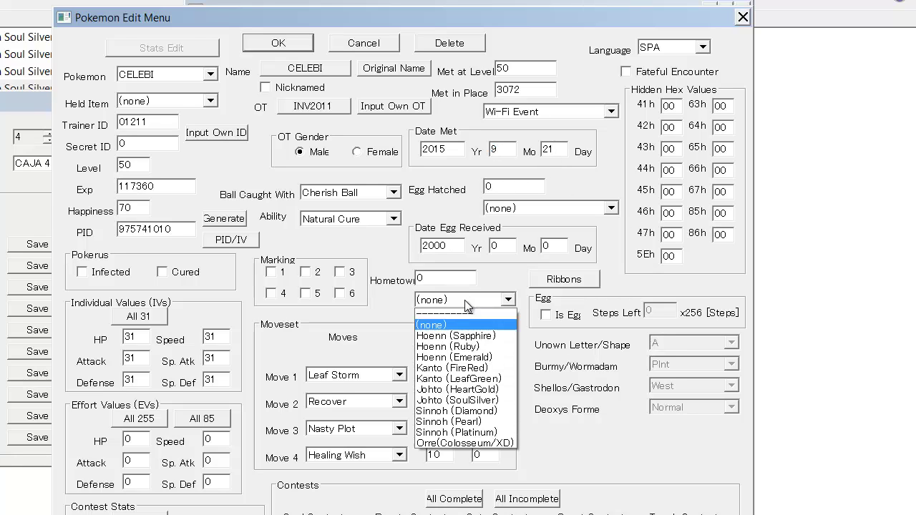
{"action": "left_click", "coordinate": [475, 400]}
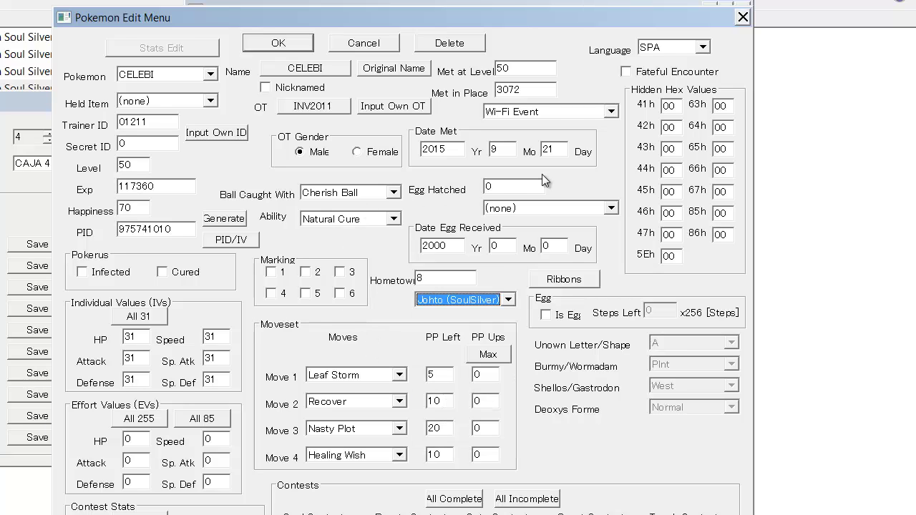
{"action": "left_click", "coordinate": [659, 75]}
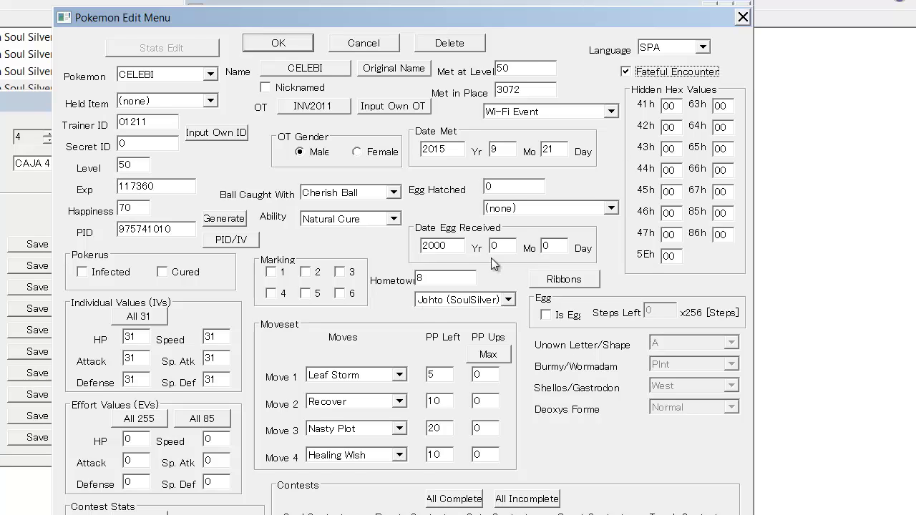
Step: Go through Celebi's ribbon settings, accept them, and store the finished Celebi in slot 11
{"action": "left_click", "coordinate": [565, 280]}
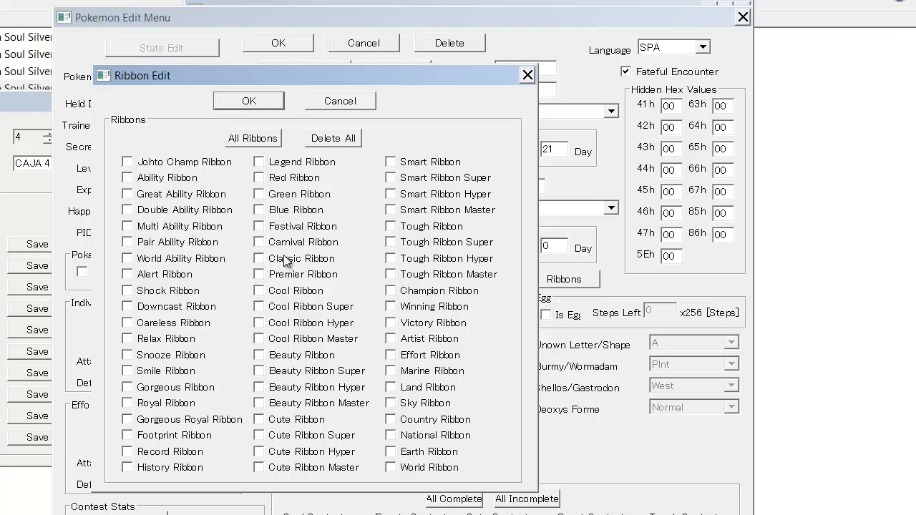
{"action": "left_click", "coordinate": [262, 98]}
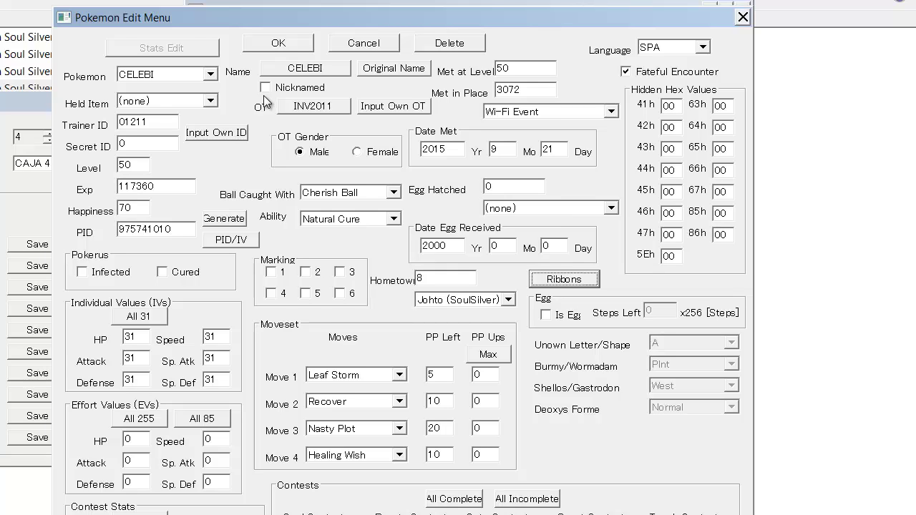
{"action": "left_click", "coordinate": [276, 45]}
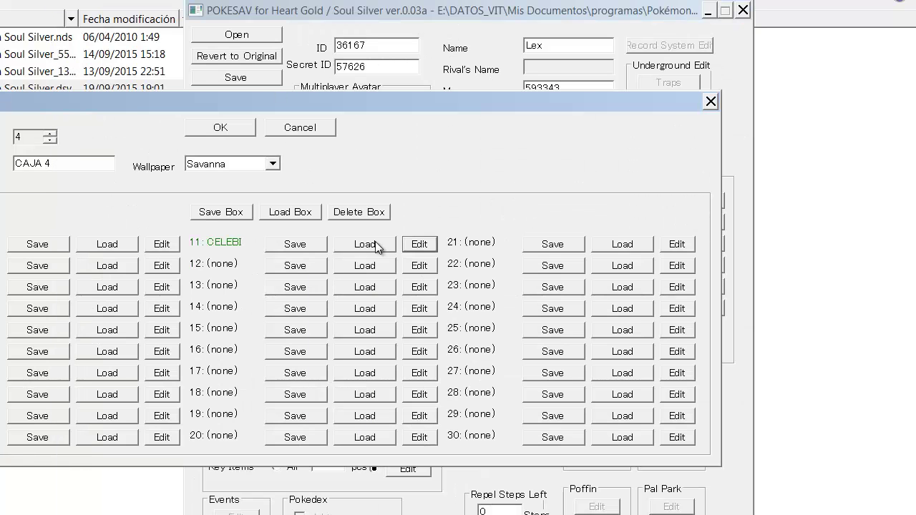
{"action": "left_click", "coordinate": [423, 267]}
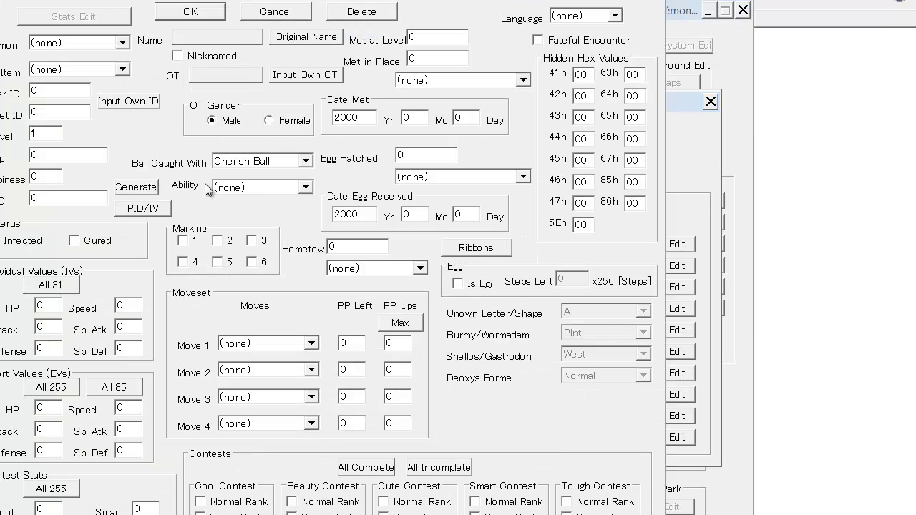
{"action": "left_click", "coordinate": [116, 43]}
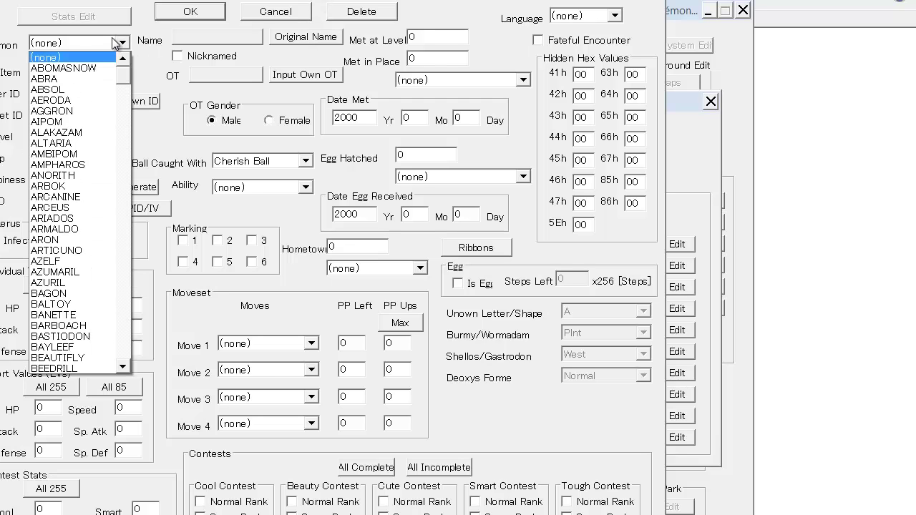
{"action": "left_click", "coordinate": [116, 43]}
{"action": "left_click", "coordinate": [204, 11]}
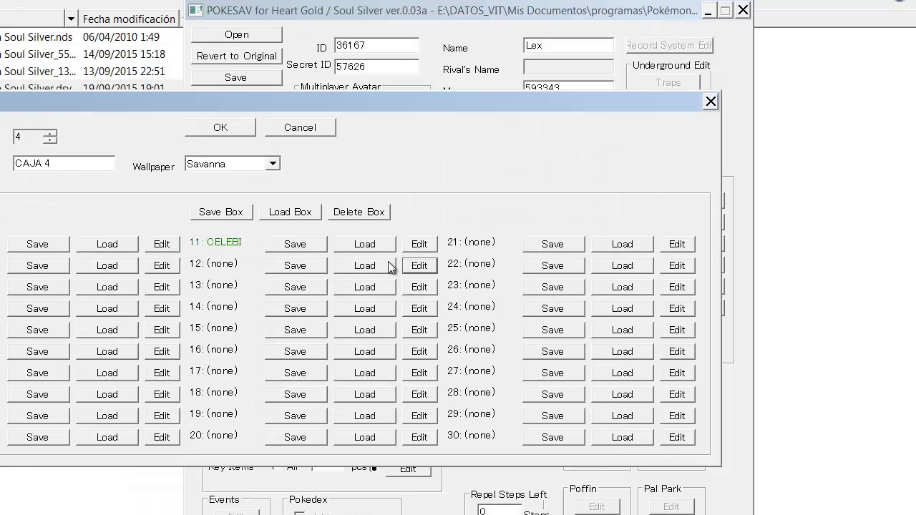
Step: Edit the Celebi in slot 11 to hold a JabocaBerry, enter its trainer ID as 01211, and store the changes
{"action": "left_click", "coordinate": [419, 244]}
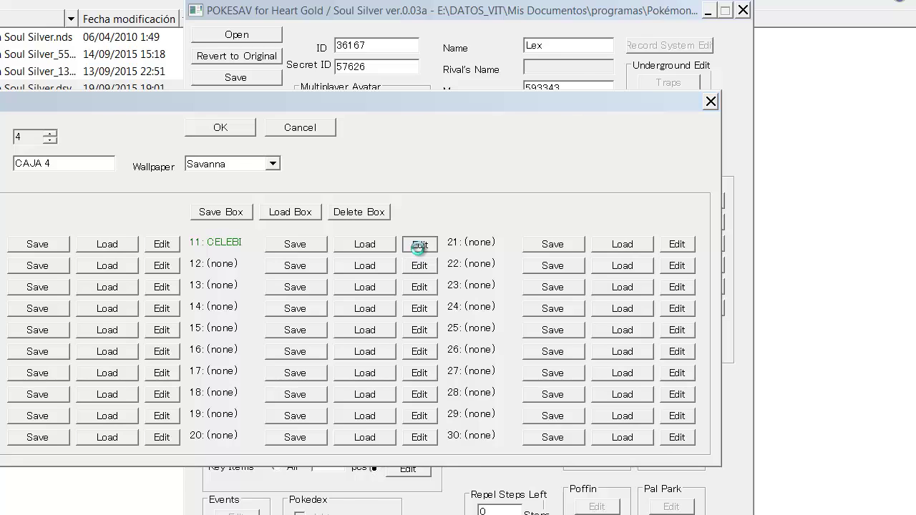
{"action": "left_click", "coordinate": [99, 69]}
{"action": "left_click", "coordinate": [99, 69]}
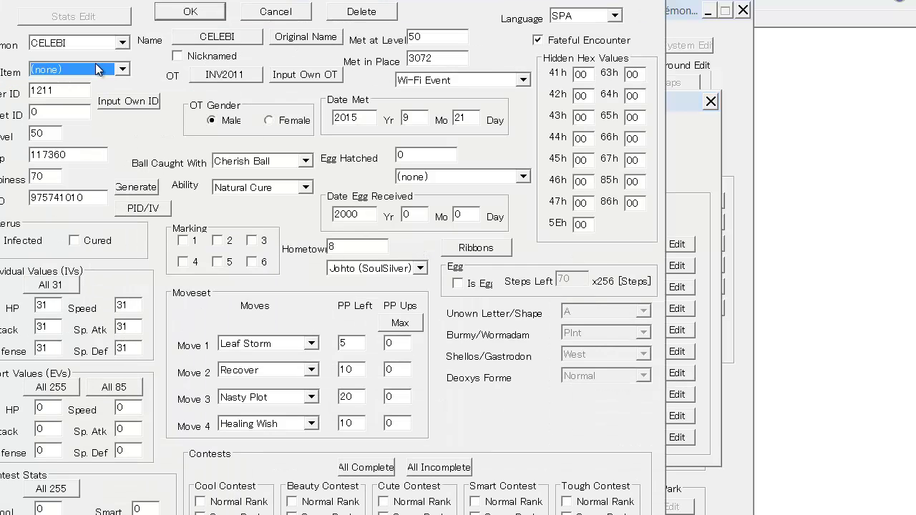
{"action": "left_click", "coordinate": [32, 90]}
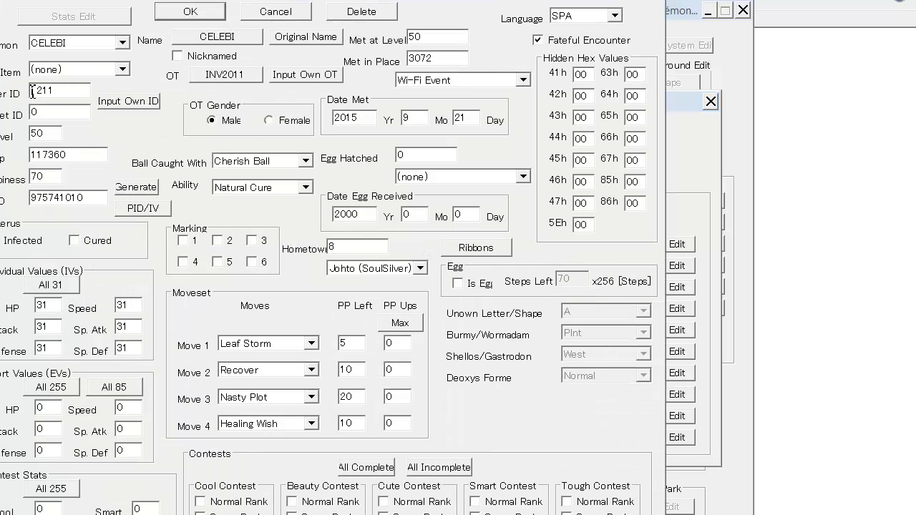
{"action": "type", "text": "0"}
{"action": "left_click", "coordinate": [87, 72]}
{"action": "left_click", "coordinate": [87, 71]}
{"action": "key", "text": "j"}
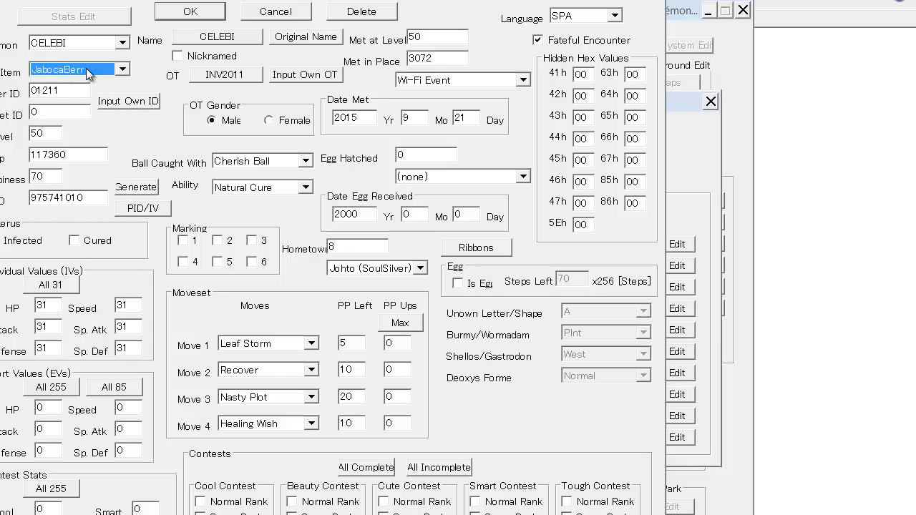
{"action": "left_click", "coordinate": [186, 12]}
{"action": "left_click", "coordinate": [419, 248]}
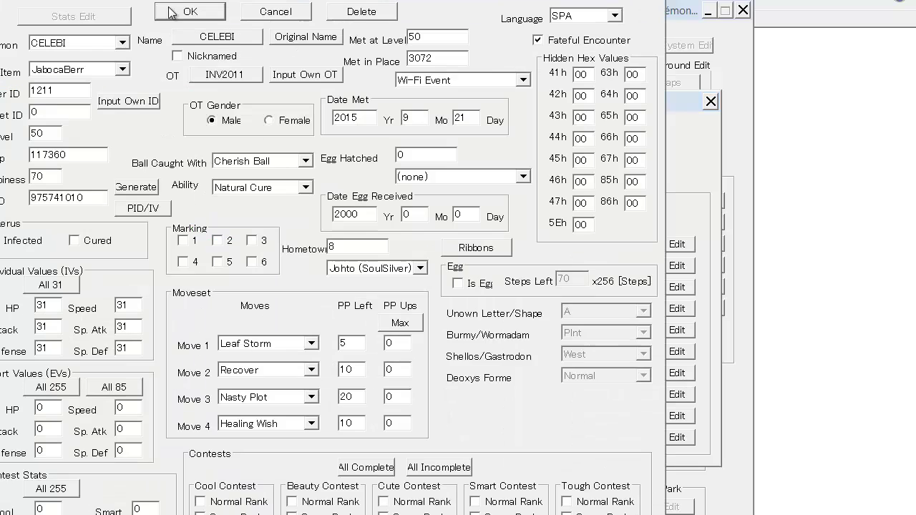
{"action": "left_click", "coordinate": [188, 11]}
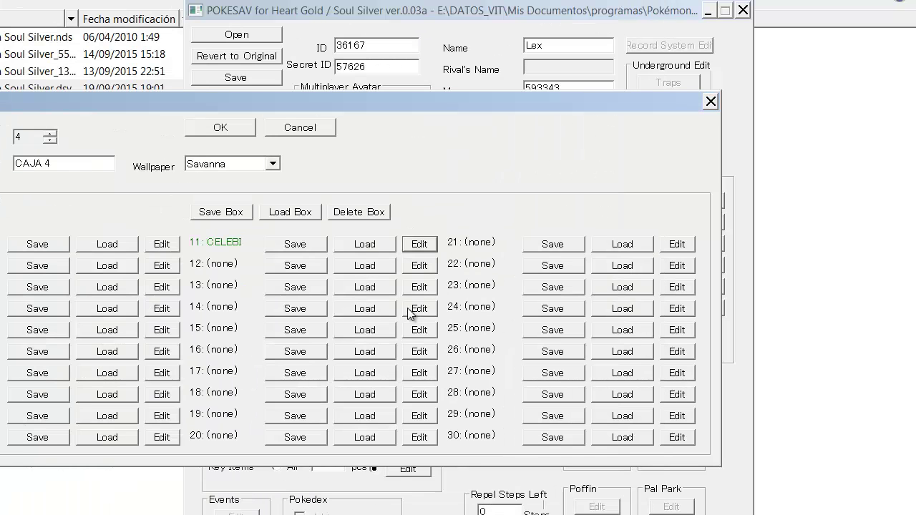
Step: Start a new Pokémon in slot 12 as a level 100 Arceus holding a RowapBerry
{"action": "left_click", "coordinate": [421, 266]}
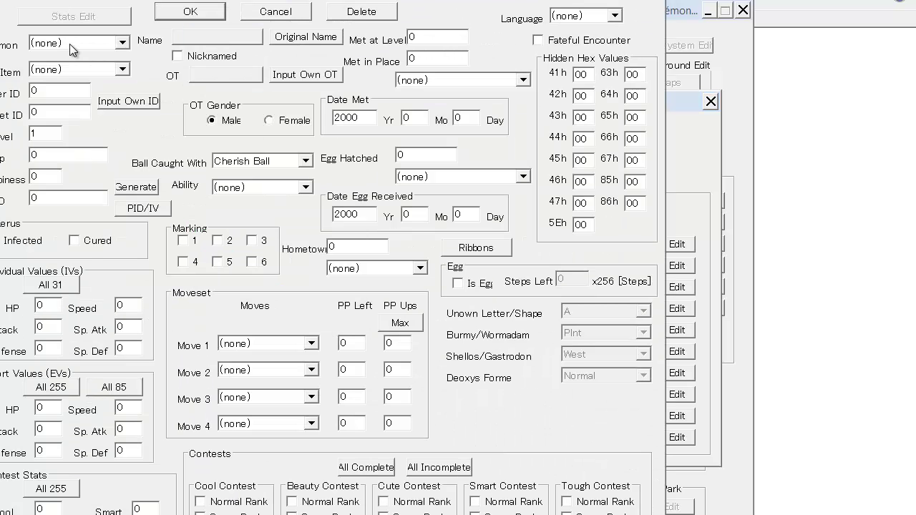
{"action": "left_click", "coordinate": [69, 44]}
{"action": "type", "text": "ar"}
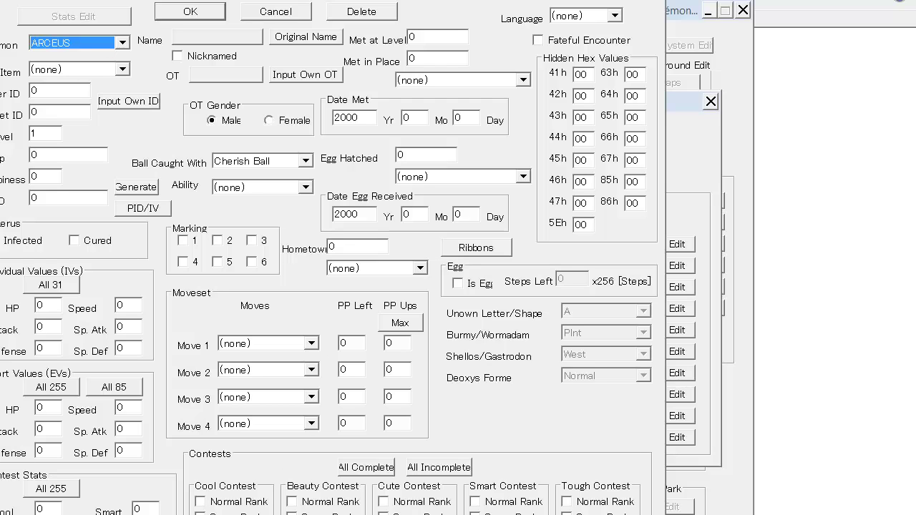
{"action": "left_click", "coordinate": [81, 69]}
{"action": "left_click", "coordinate": [82, 76]}
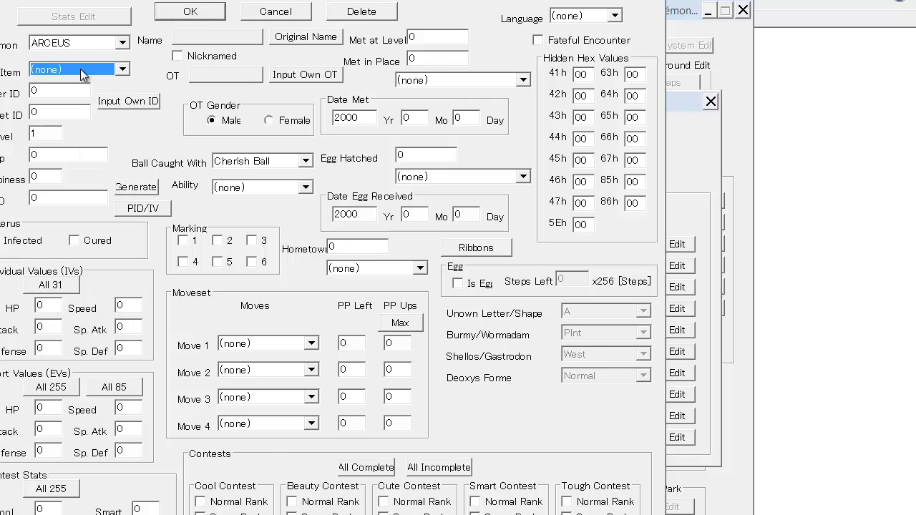
{"action": "type", "text": "ro"}
{"action": "left_click", "coordinate": [58, 134]}
{"action": "type", "text": "00"}
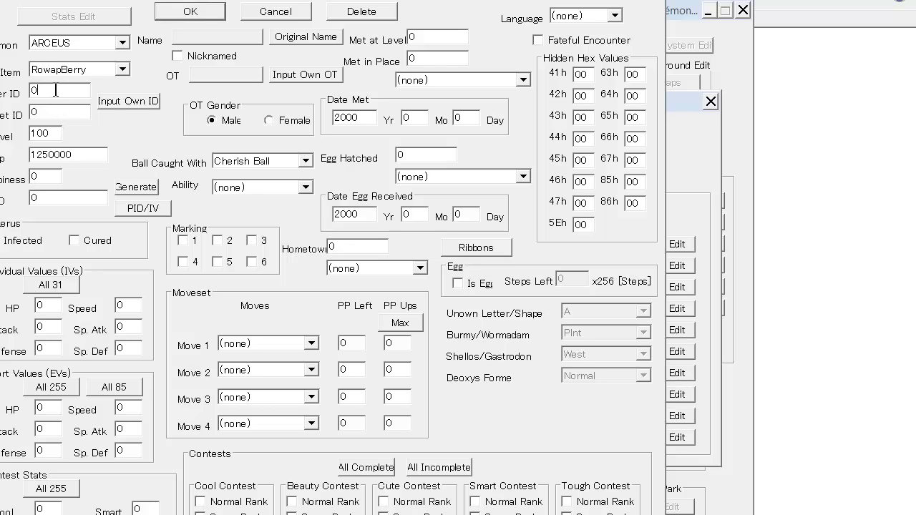
Step: Set Arceus's trainer ID to 02010 and its happiness to 35
{"action": "left_click", "coordinate": [114, 101]}
{"action": "double_click", "coordinate": [43, 111]}
{"action": "key", "text": "BackSpace"}
{"action": "double_click", "coordinate": [45, 91]}
{"action": "type", "text": "020100"}
{"action": "key", "text": "shift+Tab"}
{"action": "type", "text": "35"}
Step: Generate a PID for Arceus with the Naive nature and set all its individual values to 31
{"action": "left_click", "coordinate": [138, 188]}
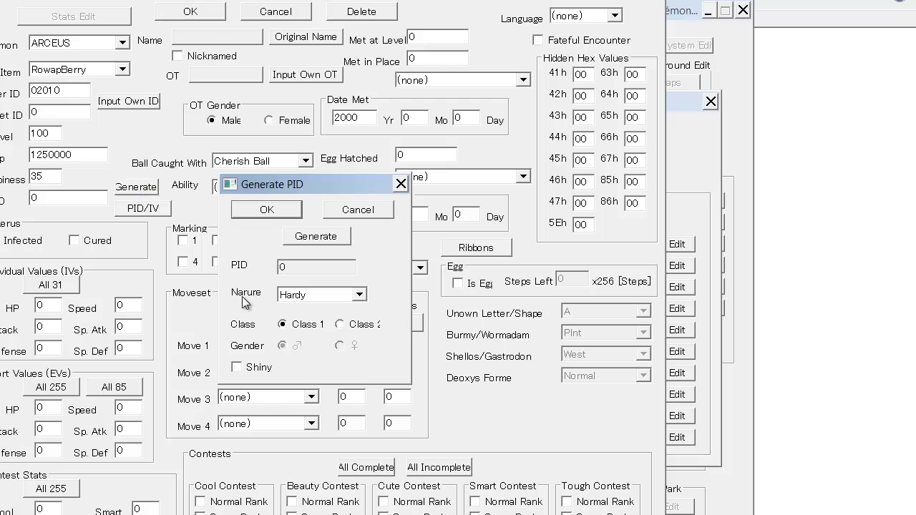
{"action": "left_click", "coordinate": [303, 297]}
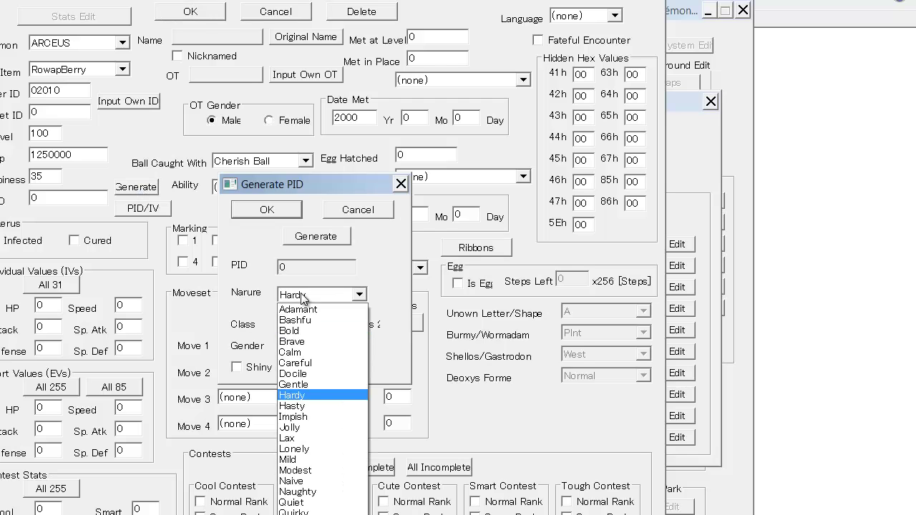
{"action": "left_click", "coordinate": [303, 297]}
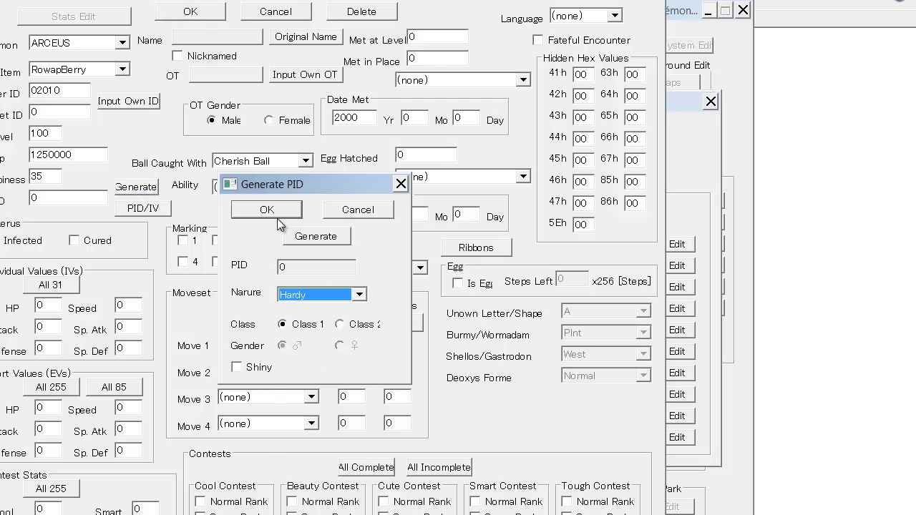
{"action": "left_click_drag", "start_coordinate": [280, 212], "coordinate": [284, 262]}
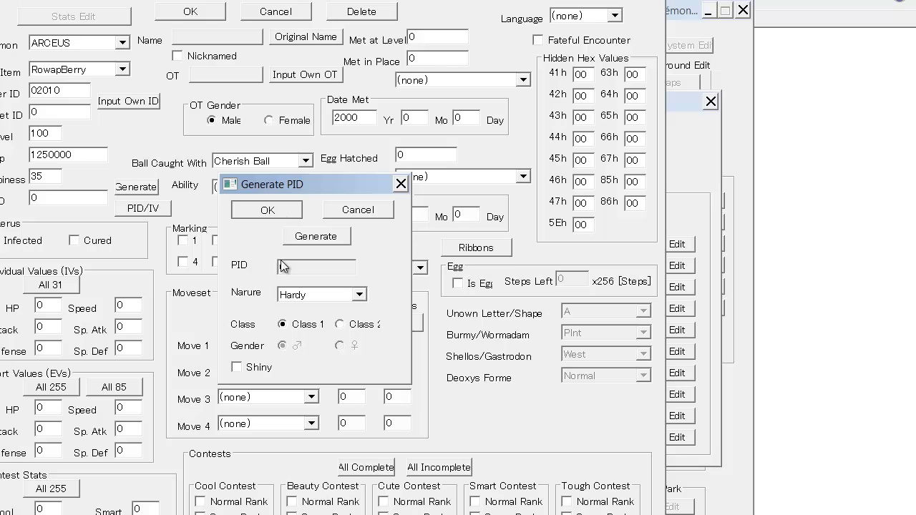
{"action": "left_click", "coordinate": [303, 297]}
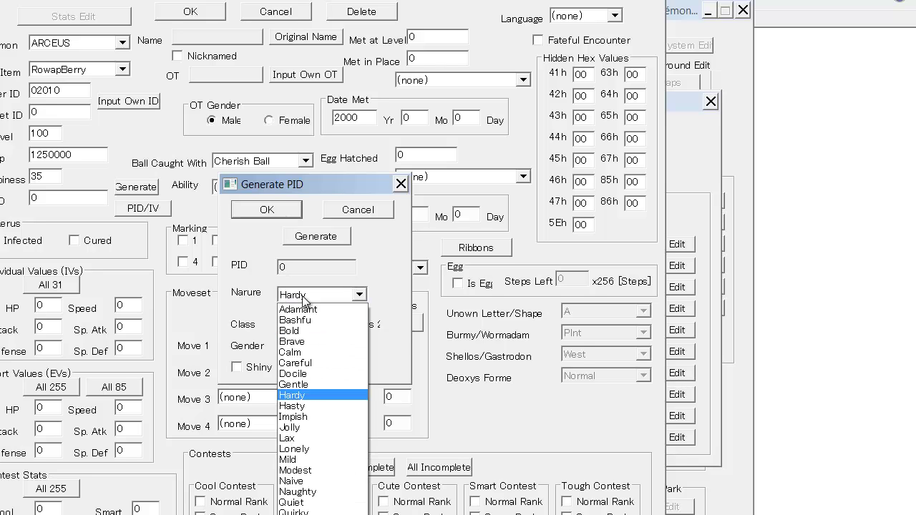
{"action": "left_click", "coordinate": [302, 296]}
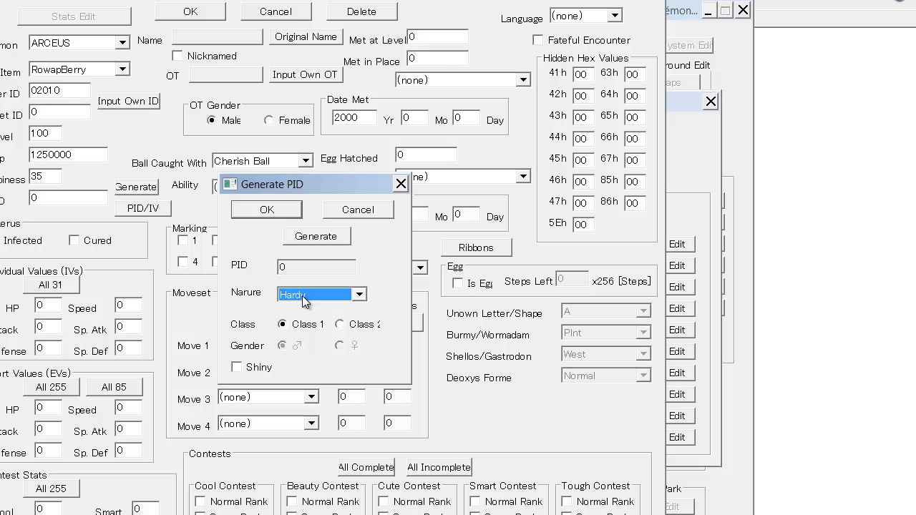
{"action": "left_click", "coordinate": [302, 296]}
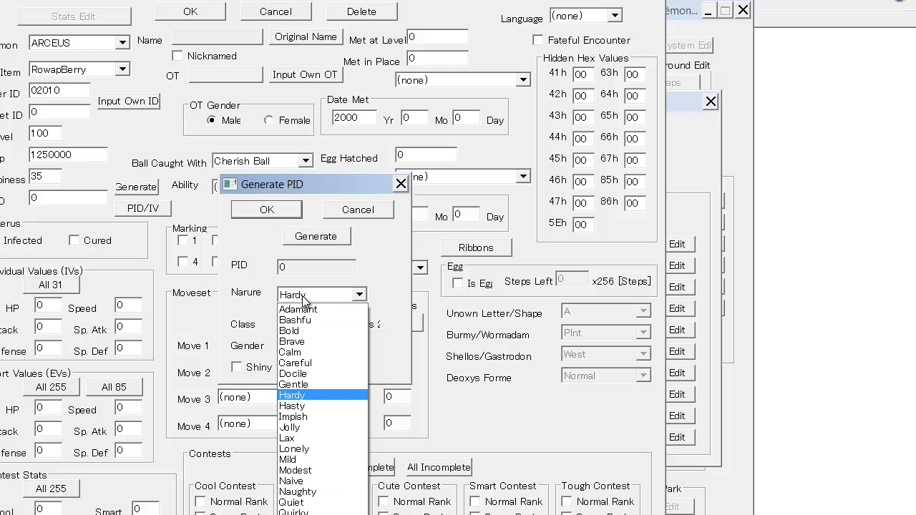
{"action": "left_click", "coordinate": [291, 481]}
{"action": "left_click", "coordinate": [286, 214]}
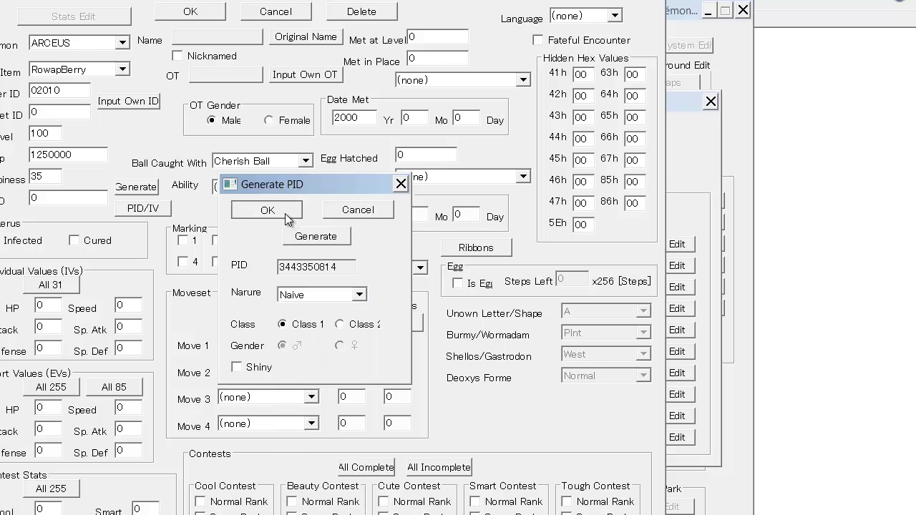
{"action": "left_click", "coordinate": [52, 284]}
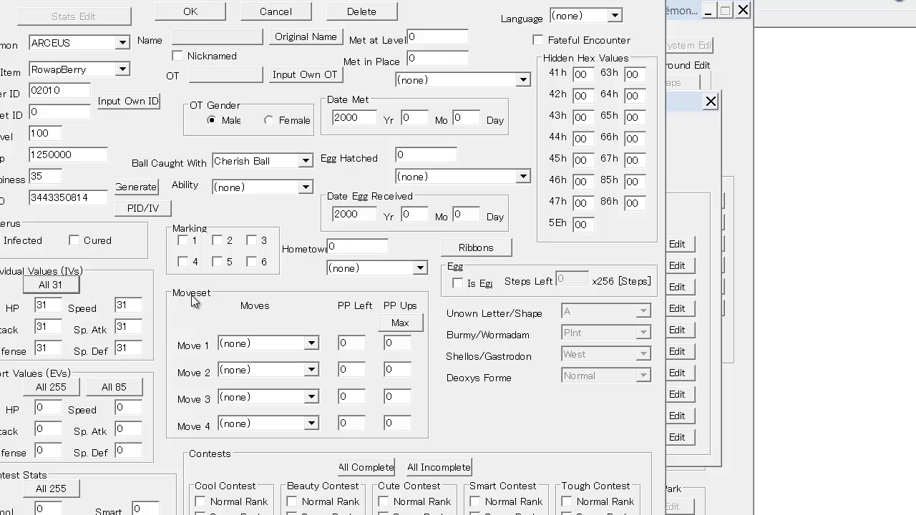
Step: Set Arceus's first move to Judgment with 10 PP and its second move to Roar of Time with 5 PP
{"action": "left_click", "coordinate": [242, 344]}
{"action": "left_click", "coordinate": [244, 342]}
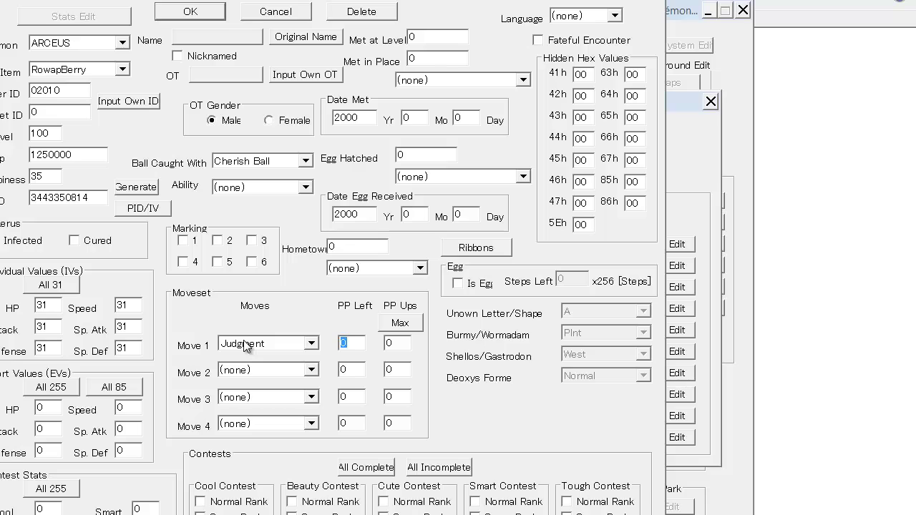
{"action": "key", "text": "Tab"}
{"action": "key", "text": "Tab"}
{"action": "key", "text": "Tab"}
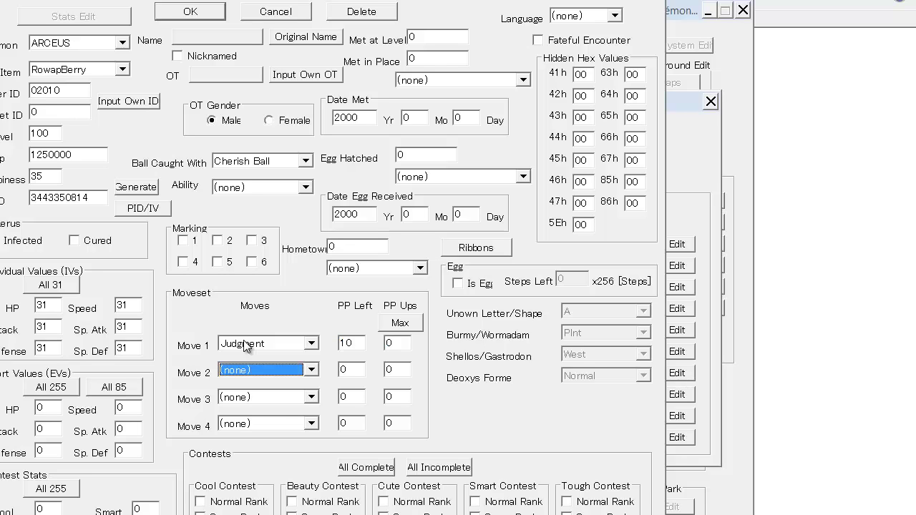
{"action": "type", "text": "roar of time"}
{"action": "key", "text": "Tab"}
{"action": "key", "text": "Tab"}
{"action": "key", "text": "Tab"}
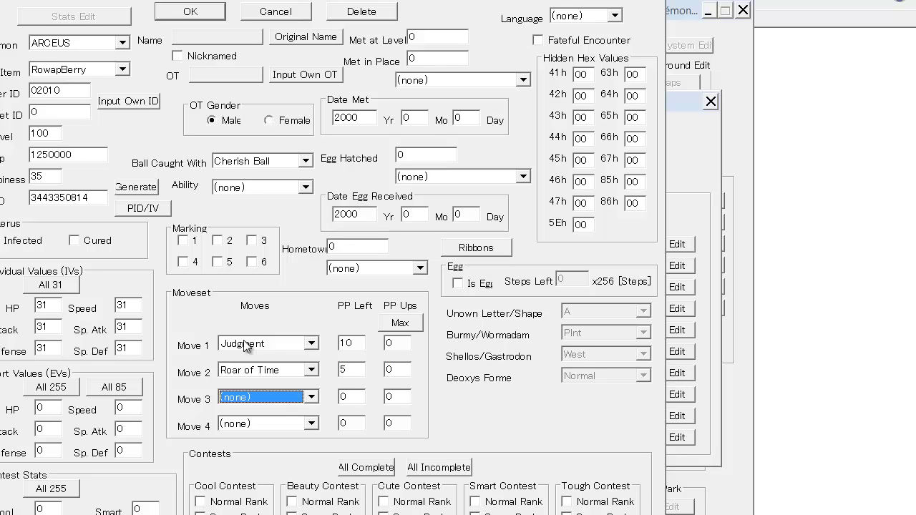
Step: Set Arceus's third move to Spacial Rend and its fourth move to Shadow Force, each with 5 PP
{"action": "type", "text": "calmsp"}
{"action": "key", "text": "Tab"}
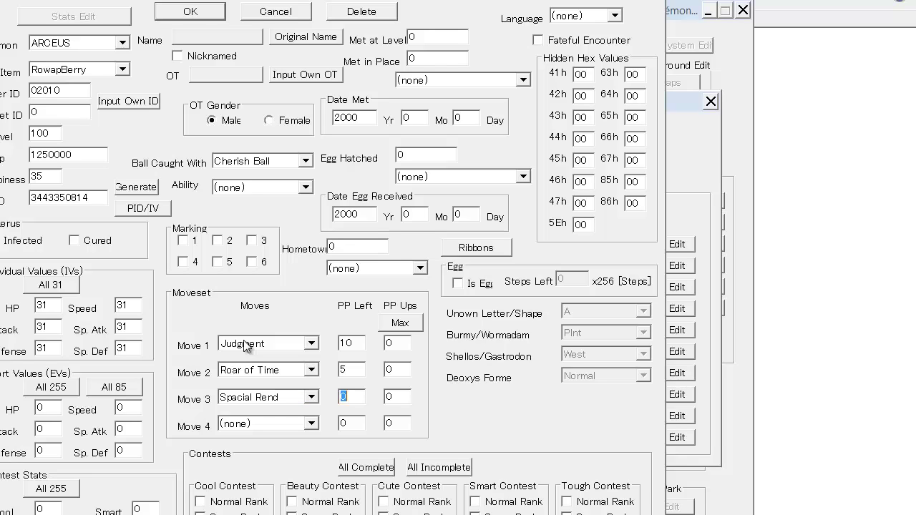
{"action": "type", "text": "5"}
{"action": "key", "text": "Tab"}
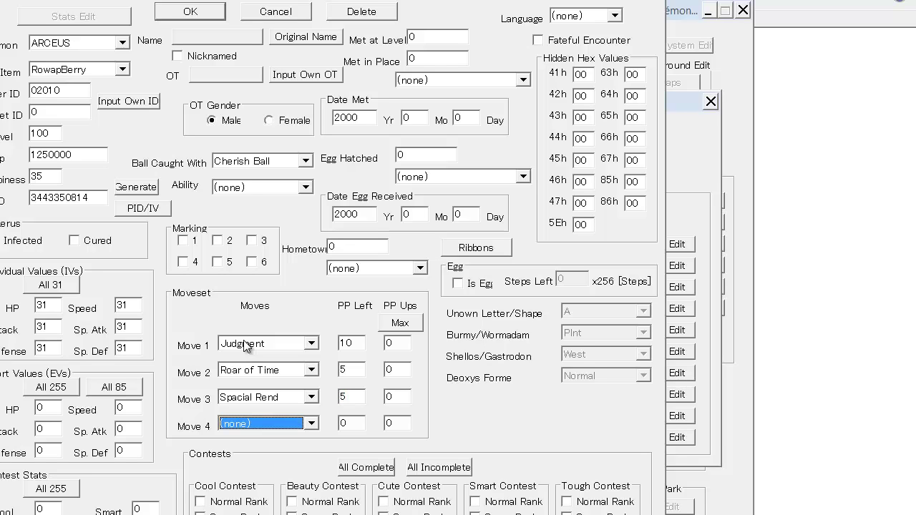
{"action": "type", "text": "shadow f"}
{"action": "key", "text": "Tab"}
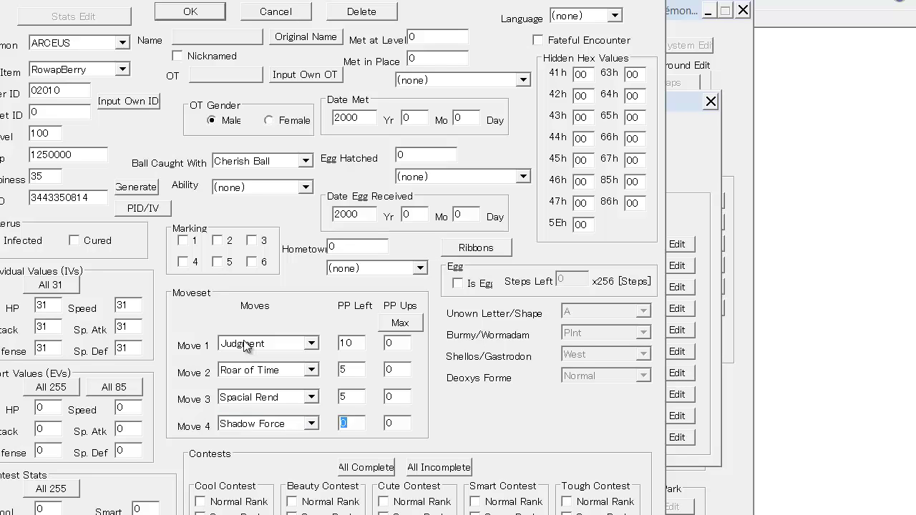
{"action": "type", "text": "5"}
Step: Set the original trainer name to MICHINA and fill in Arceus's original species name
{"action": "left_click", "coordinate": [270, 80]}
{"action": "left_click", "coordinate": [236, 80]}
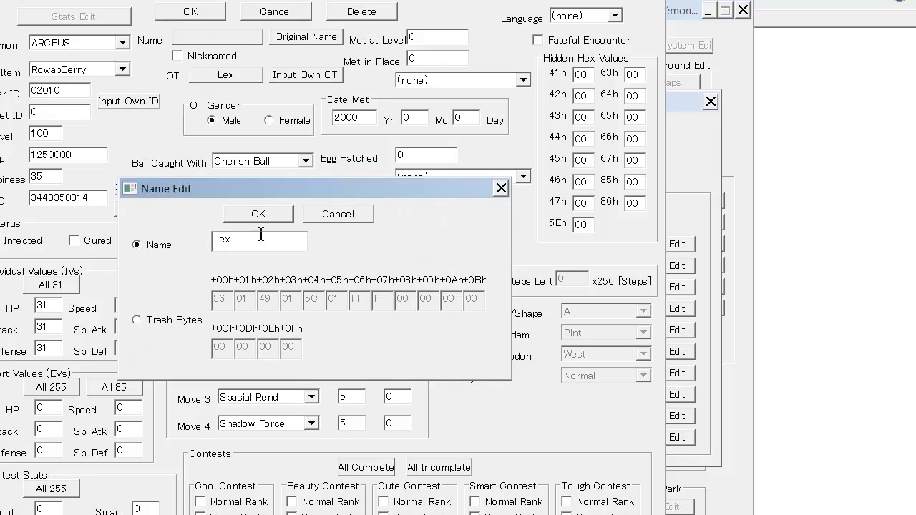
{"action": "left_click", "coordinate": [136, 246]}
{"action": "type", "text": "MICHINA"}
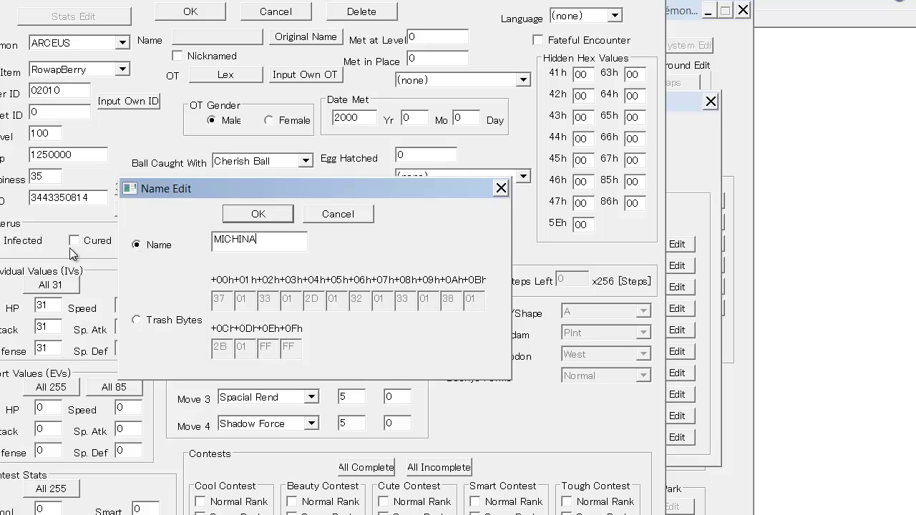
{"action": "left_click", "coordinate": [275, 216]}
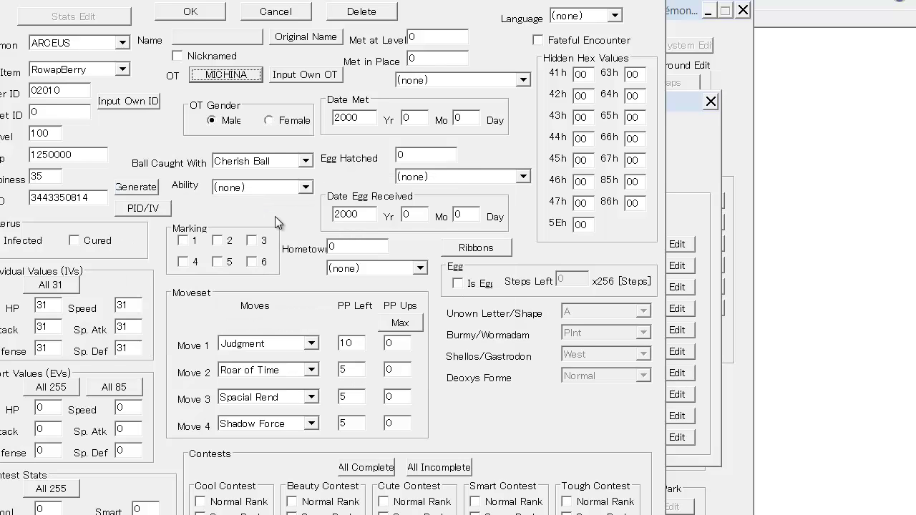
{"action": "left_click", "coordinate": [306, 36]}
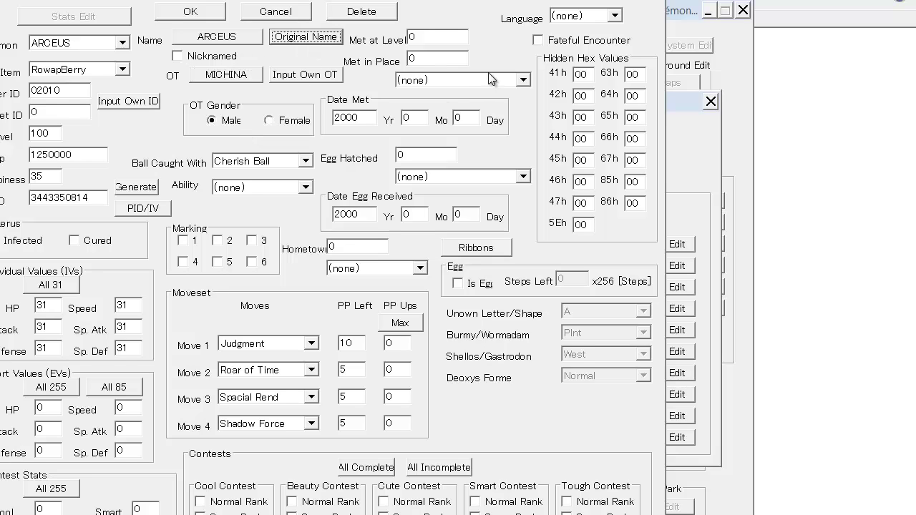
Step: Set Arceus's language to SPA
{"action": "left_click_drag", "start_coordinate": [540, 1], "coordinate": [545, 23]}
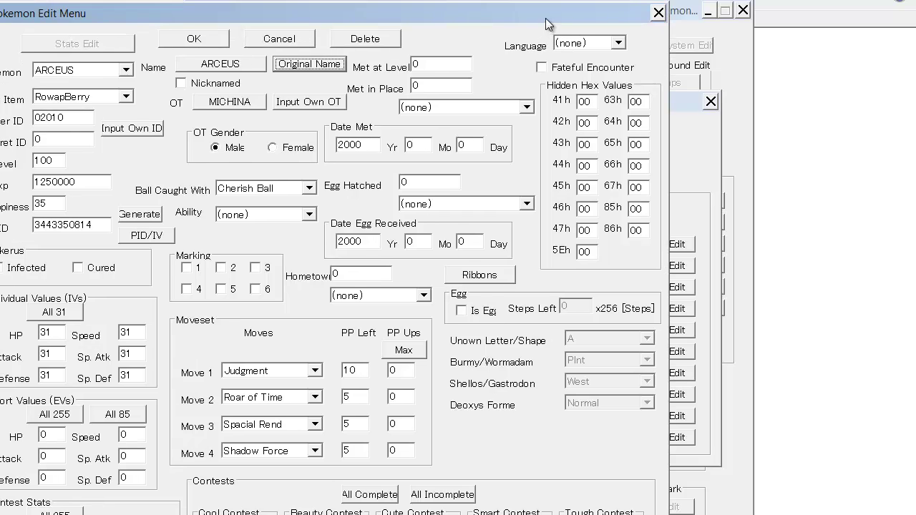
{"action": "left_click", "coordinate": [583, 46]}
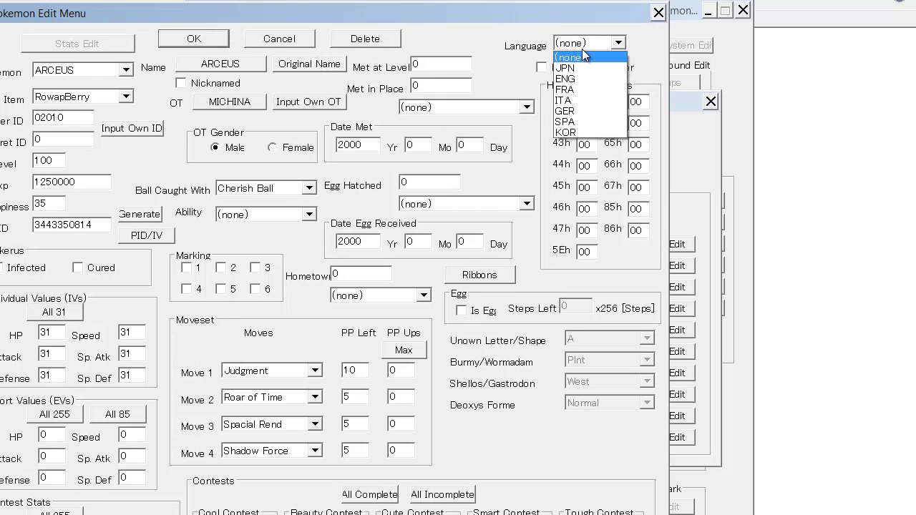
{"action": "left_click", "coordinate": [576, 121]}
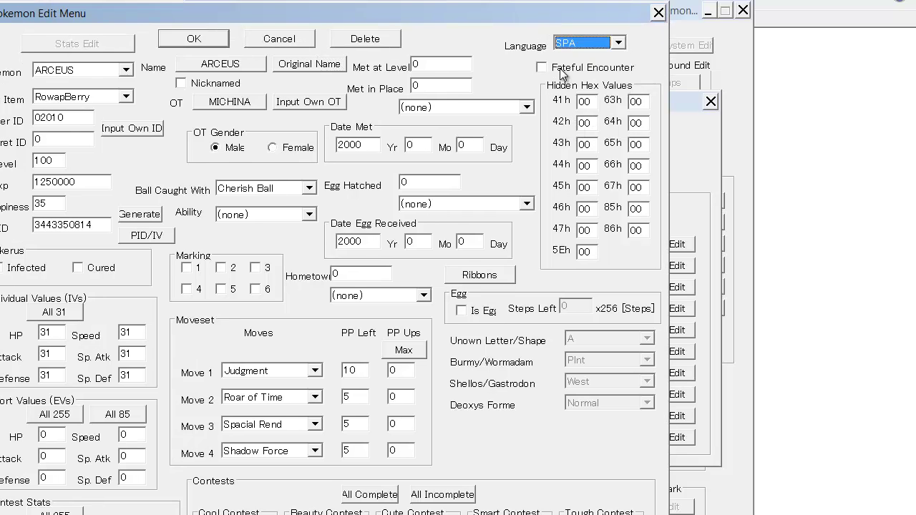
Step: Mark Arceus as a Fateful Encounter and give it the Premier Ribbon
{"action": "left_click", "coordinate": [560, 70]}
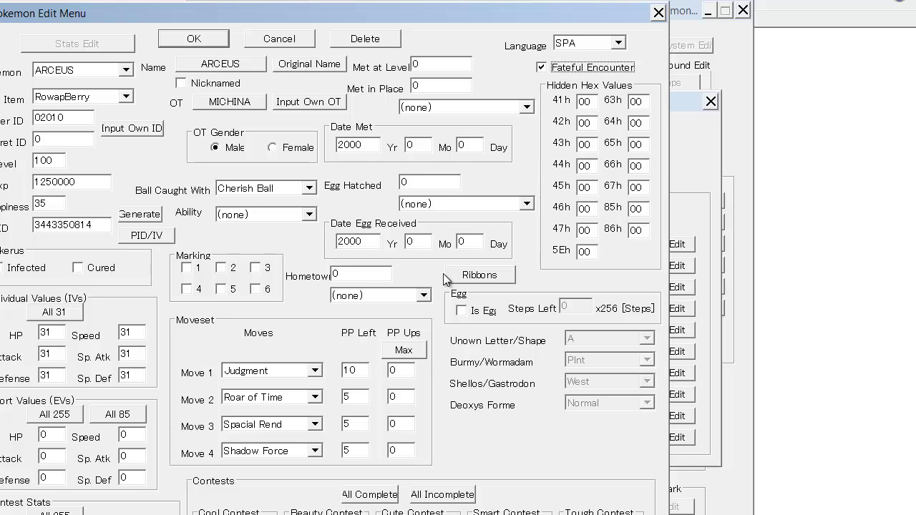
{"action": "left_click", "coordinate": [493, 281]}
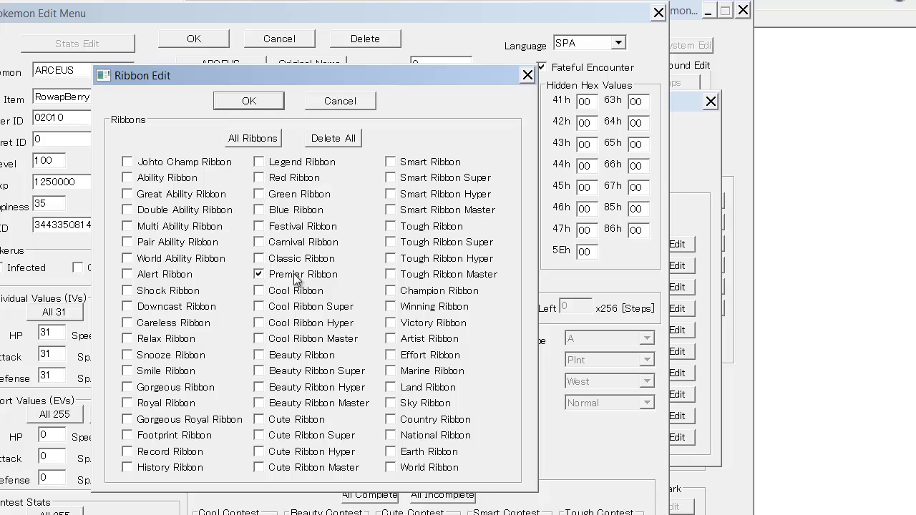
{"action": "left_click", "coordinate": [277, 105]}
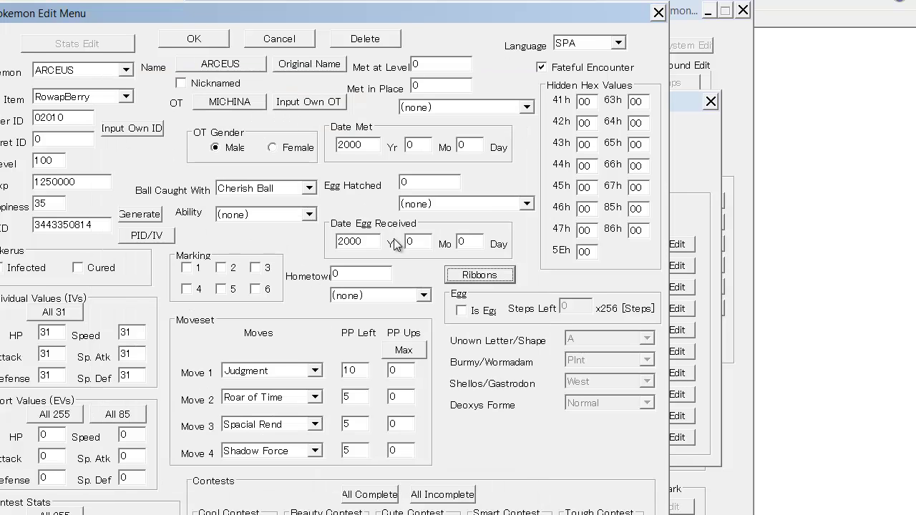
Step: Set Arceus's met date to year 2015, month 9, day 21
{"action": "left_click", "coordinate": [363, 144]}
{"action": "left_click_drag", "start_coordinate": [364, 144], "coordinate": [354, 143]}
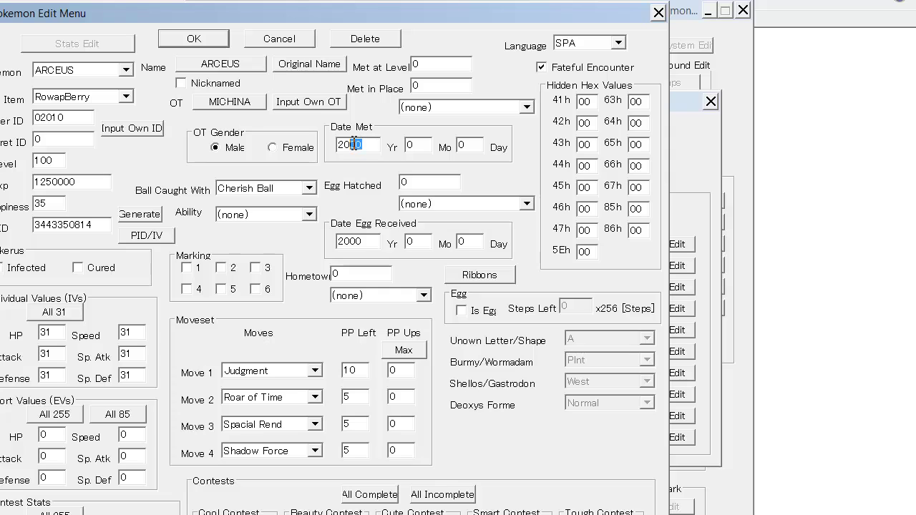
{"action": "type", "text": "15"}
{"action": "key", "text": "Tab"}
{"action": "type", "text": "21"}
{"action": "key", "text": "Tab"}
{"action": "key", "text": "BackSpace"}
{"action": "key", "text": "shift+Tab"}
{"action": "type", "text": "9"}
{"action": "key", "text": "Tab"}
{"action": "type", "text": "21"}
Step: Set Arceus's met place to Wi-Fi Event and its met level to 100
{"action": "left_click", "coordinate": [462, 106]}
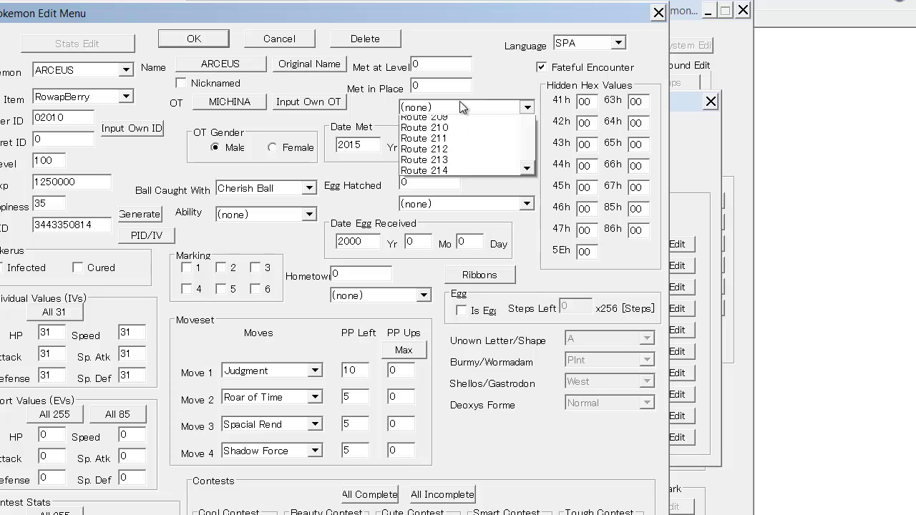
{"action": "left_click", "coordinate": [461, 105]}
{"action": "type", "text": "wi"}
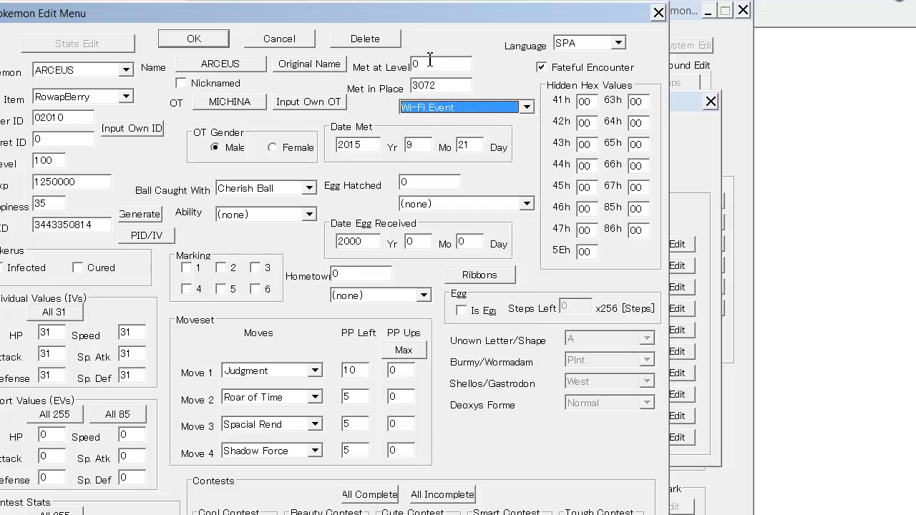
{"action": "left_click", "coordinate": [430, 63]}
{"action": "key", "text": "BackSpace"}
{"action": "type", "text": "100"}
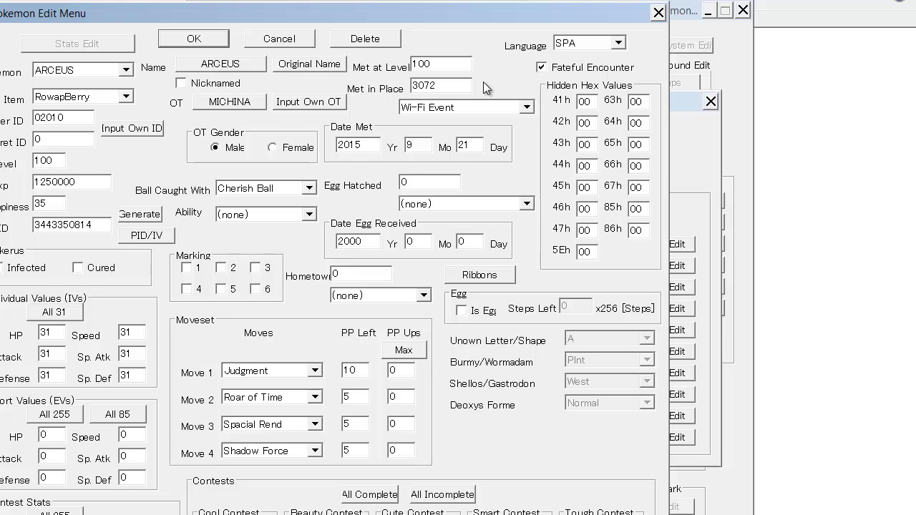
Step: Set Arceus's ability to MultiType, check its PID settings, and set its hometown to Johto (SoulSilver)
{"action": "left_click", "coordinate": [295, 220]}
{"action": "left_click", "coordinate": [294, 220]}
{"action": "type", "text": "mu"}
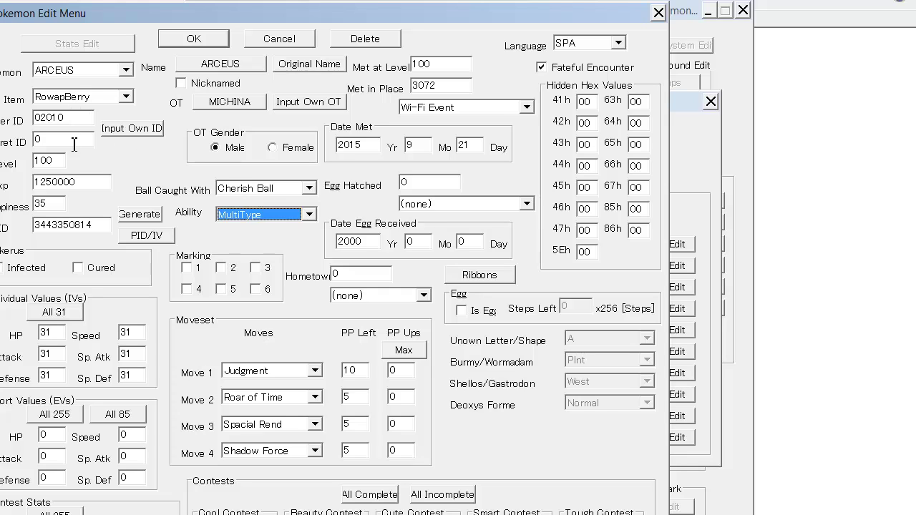
{"action": "left_click", "coordinate": [136, 214]}
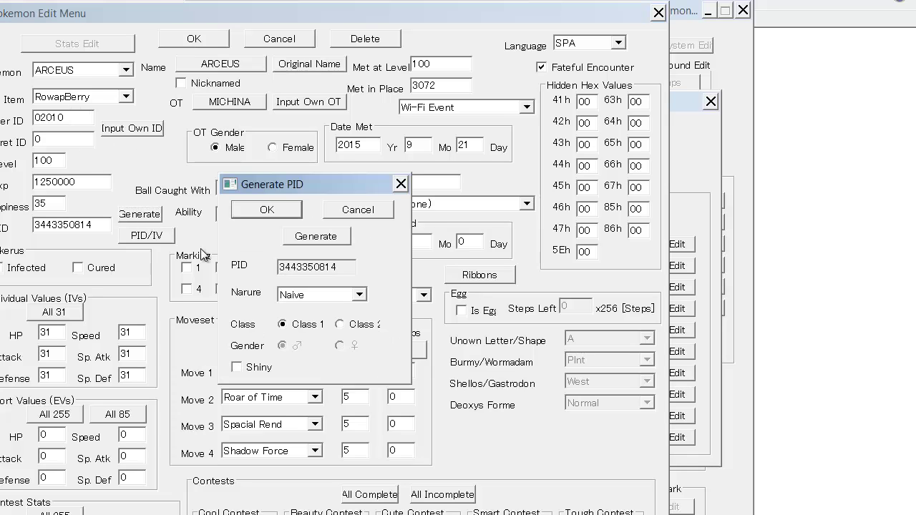
{"action": "left_click", "coordinate": [266, 210]}
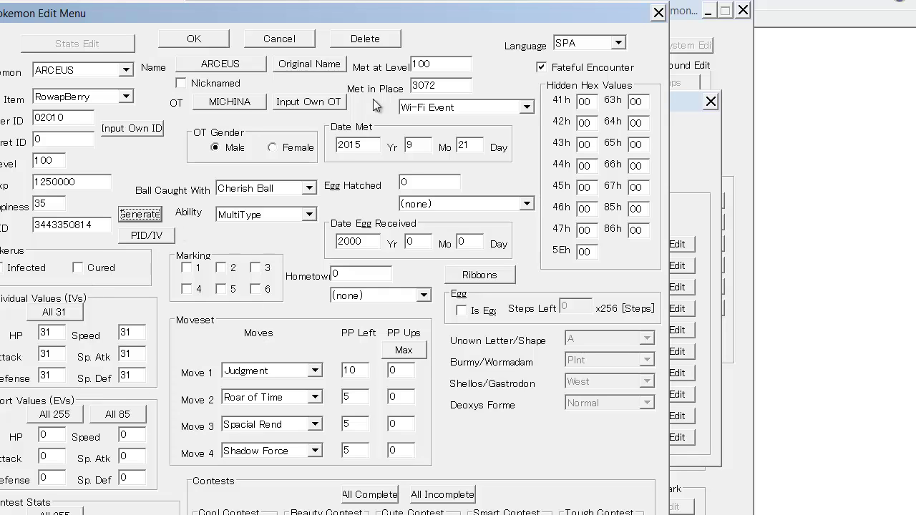
{"action": "left_click", "coordinate": [349, 296]}
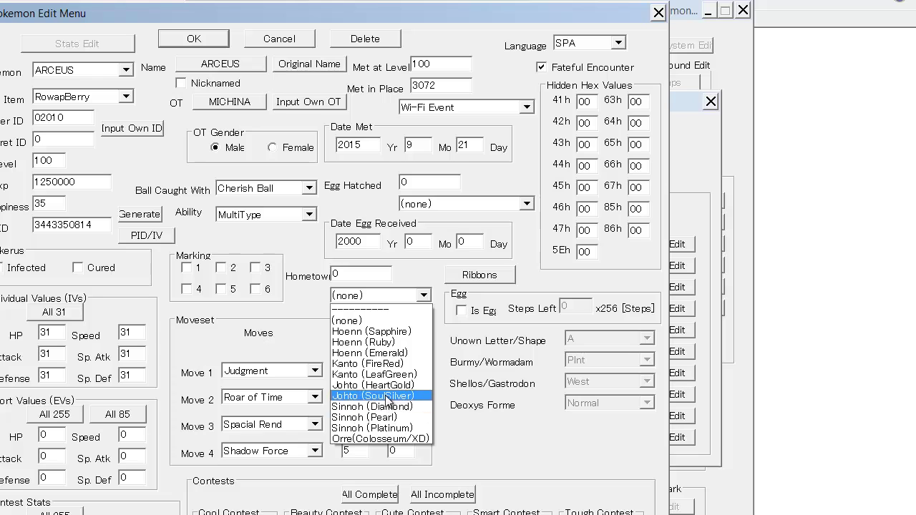
{"action": "left_click", "coordinate": [388, 396]}
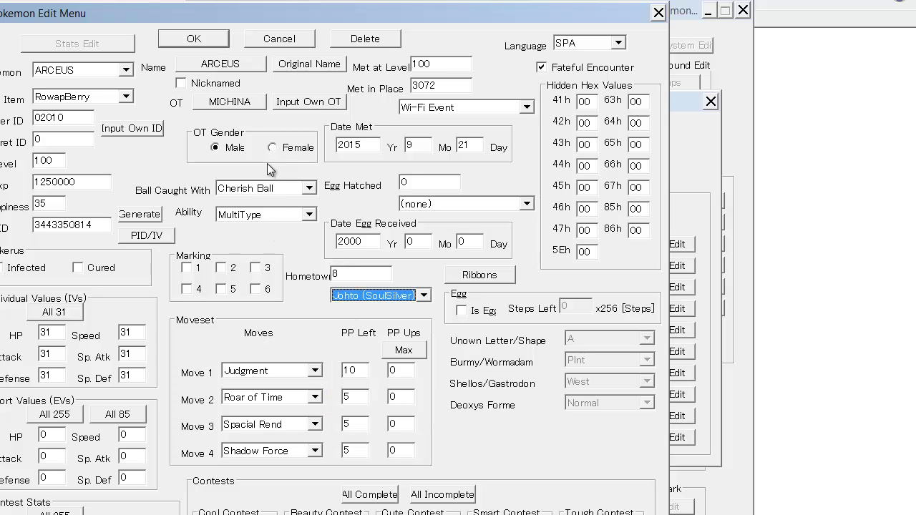
Step: Check Arceus's ribbons and apply its edited data to slot 12 of the box
{"action": "left_click", "coordinate": [478, 279]}
{"action": "left_click", "coordinate": [530, 78]}
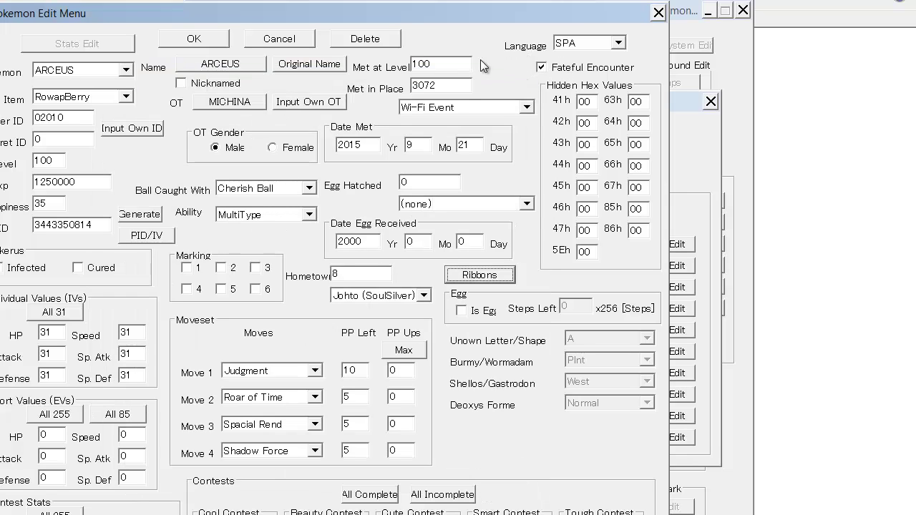
{"action": "left_click", "coordinate": [227, 44]}
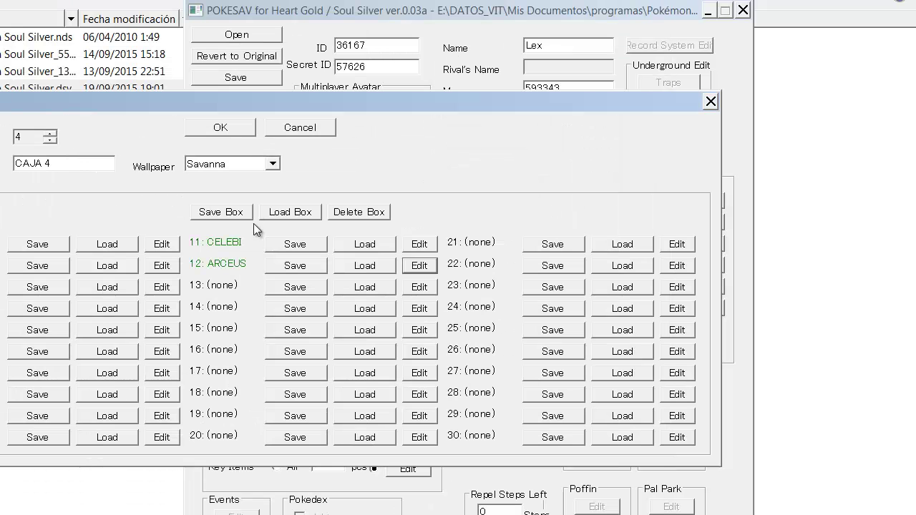
Step: Review the PID settings, met place and ribbons of the Celebi in slot 11
{"action": "left_click", "coordinate": [428, 246]}
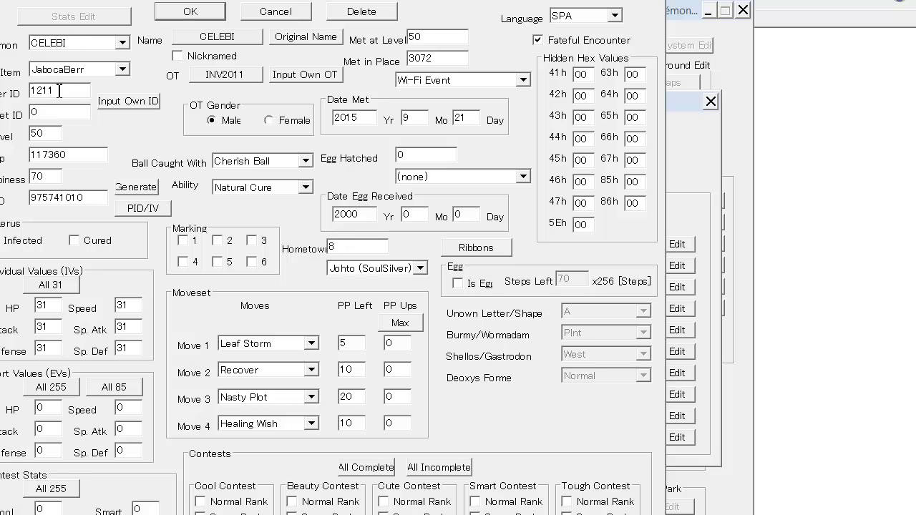
{"action": "left_click", "coordinate": [126, 189]}
{"action": "left_click", "coordinate": [270, 210]}
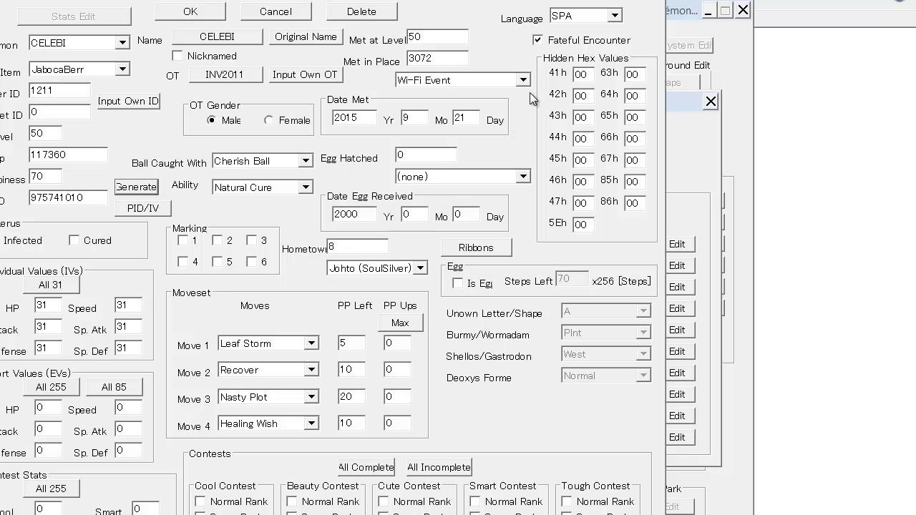
{"action": "left_click", "coordinate": [509, 80]}
{"action": "left_click", "coordinate": [506, 81]}
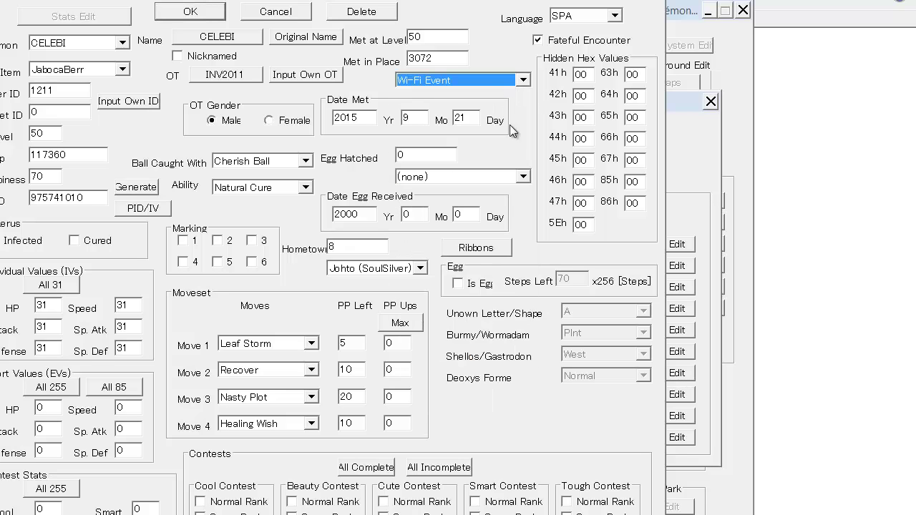
{"action": "left_click", "coordinate": [464, 252]}
{"action": "left_click", "coordinate": [250, 105]}
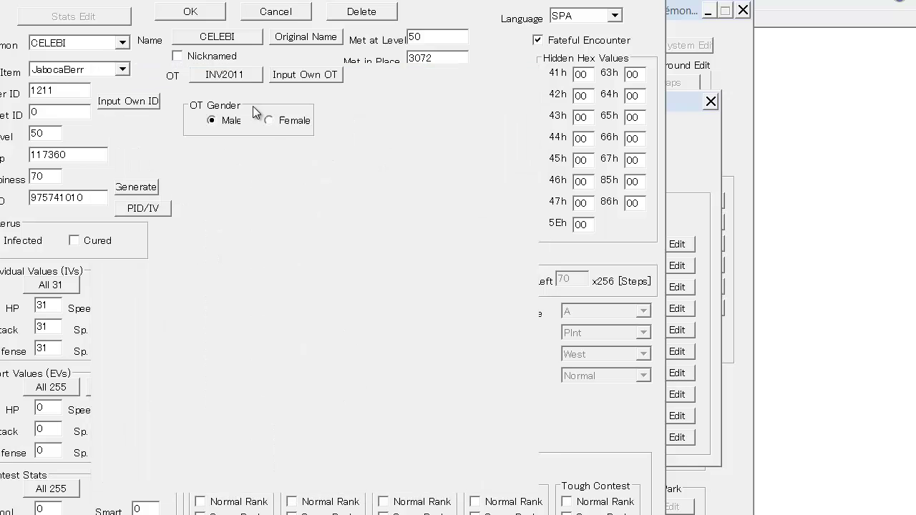
{"action": "left_click", "coordinate": [215, 9]}
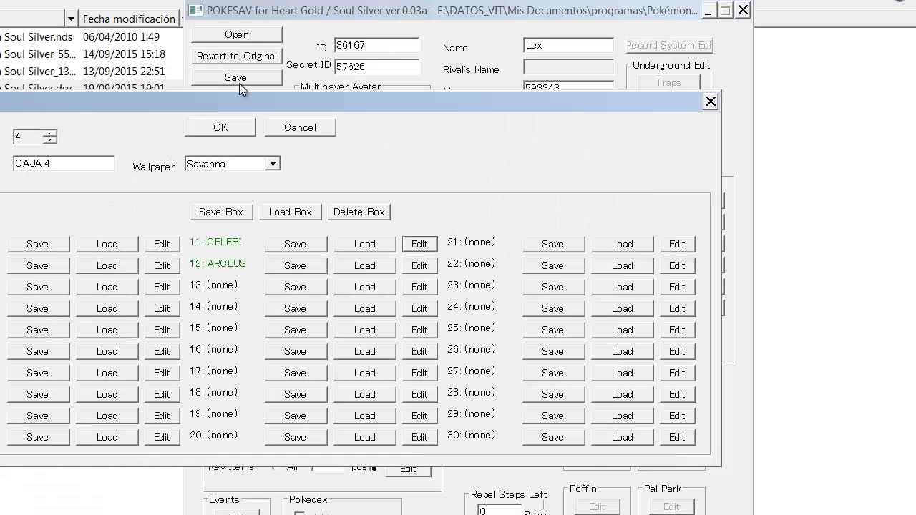
Step: Apply the box 4 storage changes to the loaded save data
{"action": "left_click", "coordinate": [242, 128]}
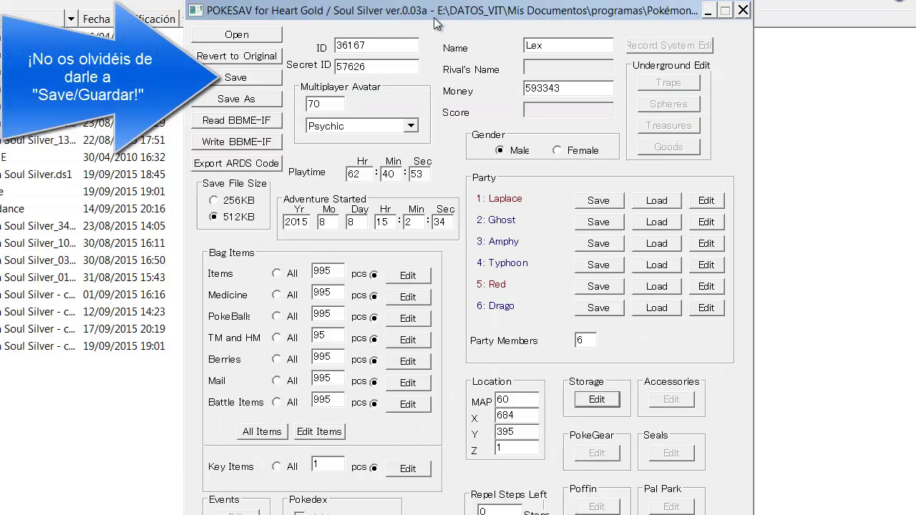
{"action": "left_click_drag", "start_coordinate": [434, 17], "coordinate": [431, 0]}
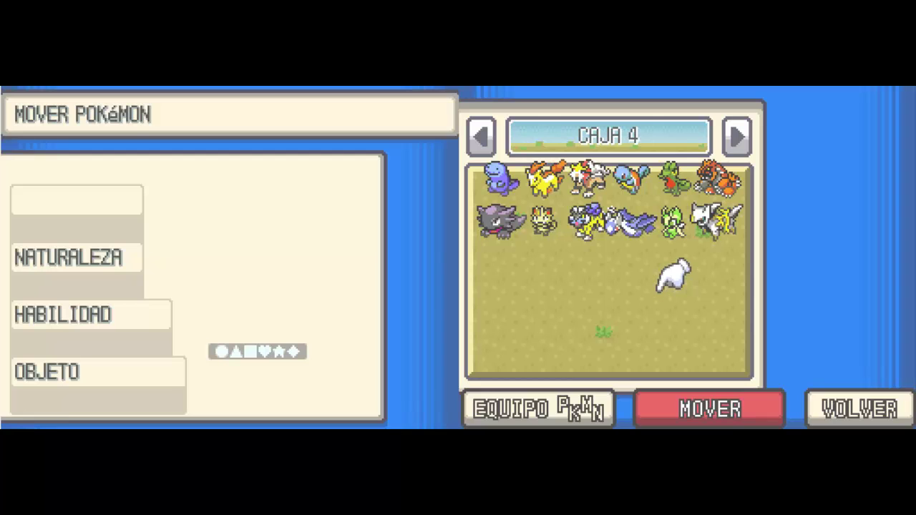
Step: In the Soul Silver game, open Celebi's data from CAJA 4 and examine its trainer notes, stats and battle moves
{"action": "key", "text": "Up"}
{"action": "key", "text": "x"}
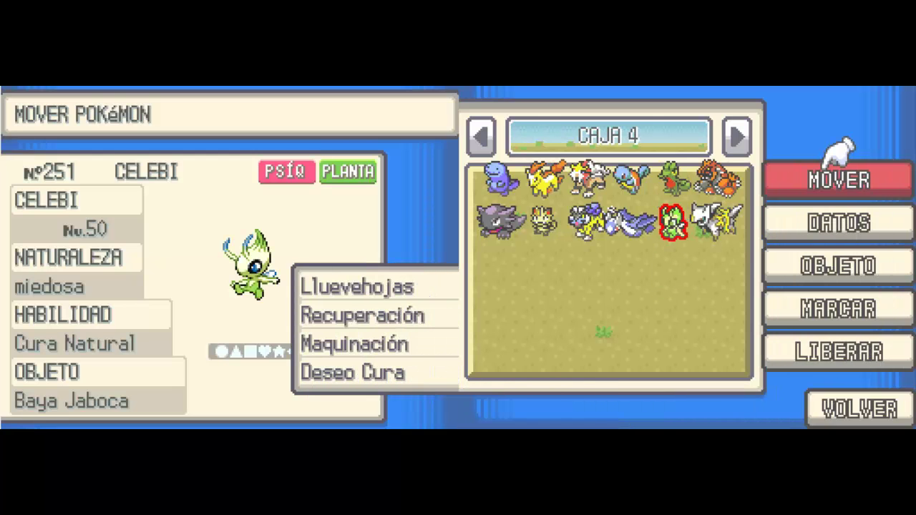
{"action": "key", "text": "Down"}
{"action": "key", "text": "x"}
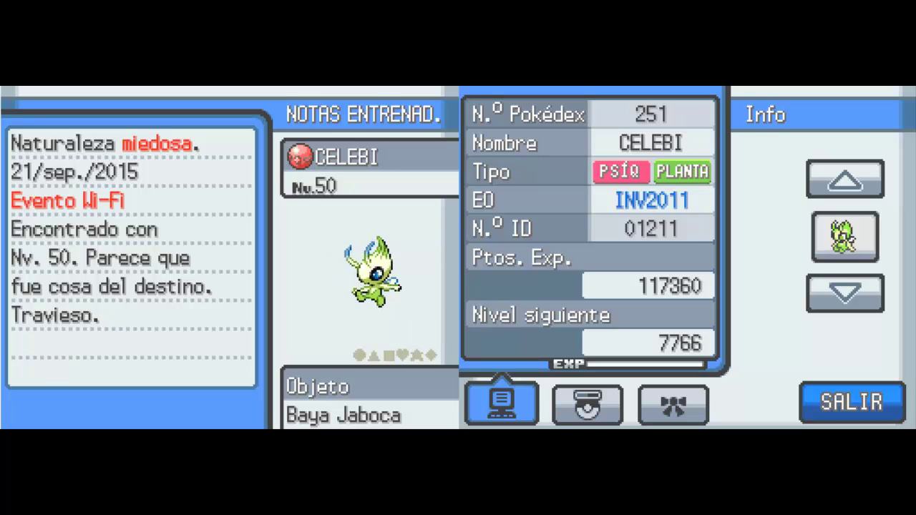
{"action": "key", "text": "Right"}
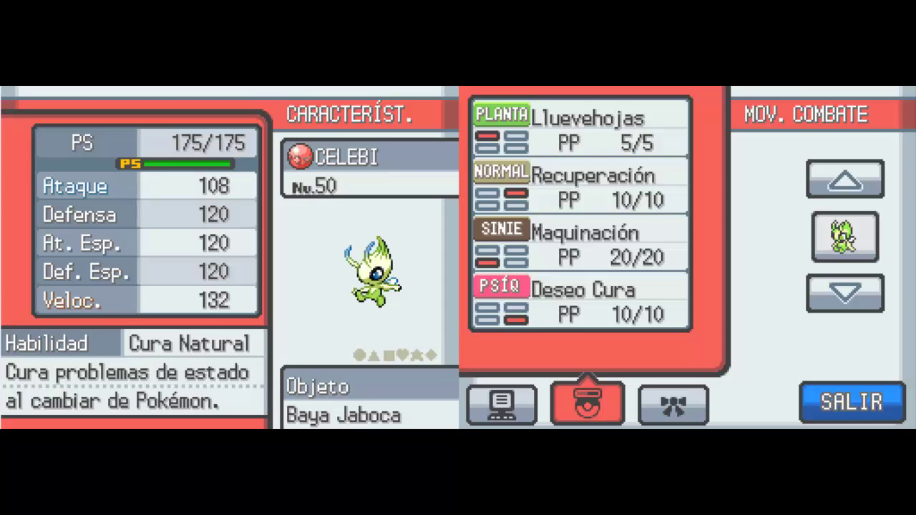
Step: Compare with Arceus's battle moves, then examine the description of Celebi's ribbon
{"action": "key", "text": "Down"}
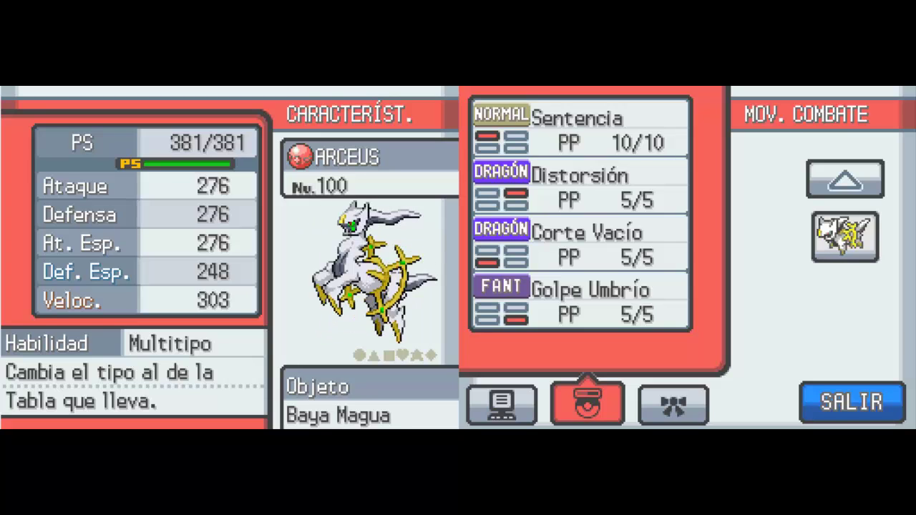
{"action": "key", "text": "Up"}
{"action": "key", "text": "Right"}
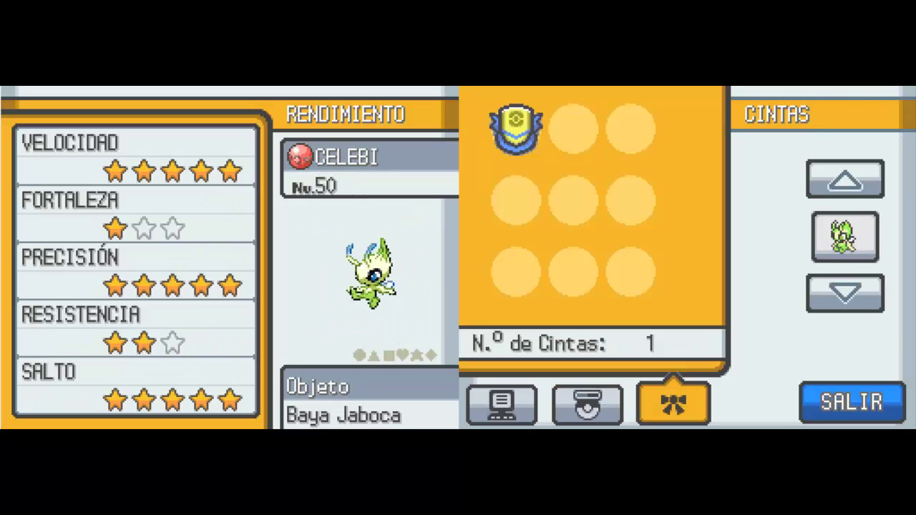
{"action": "left_click", "coordinate": [523, 119]}
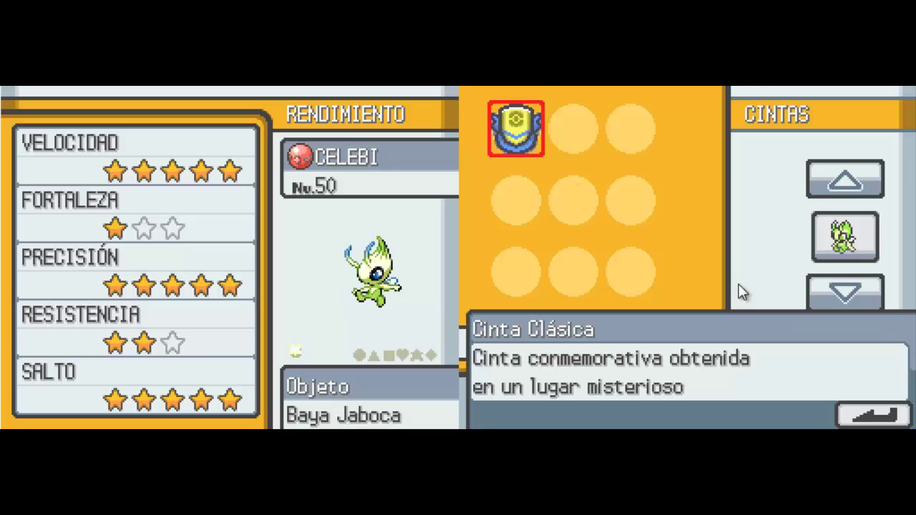
{"action": "left_click", "coordinate": [882, 418]}
{"action": "key", "text": "Right"}
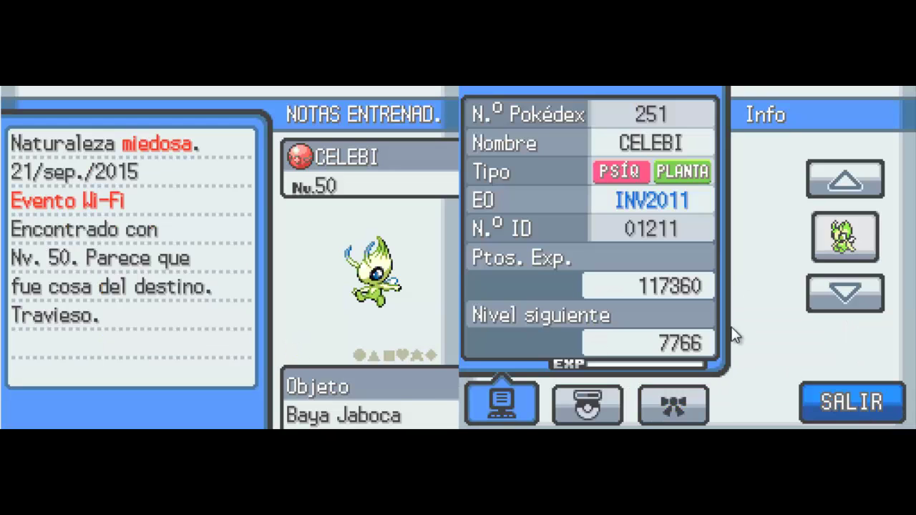
Step: Examine Arceus's trainer notes, stats, battle moves and ribbon description in its summary
{"action": "key", "text": "Down"}
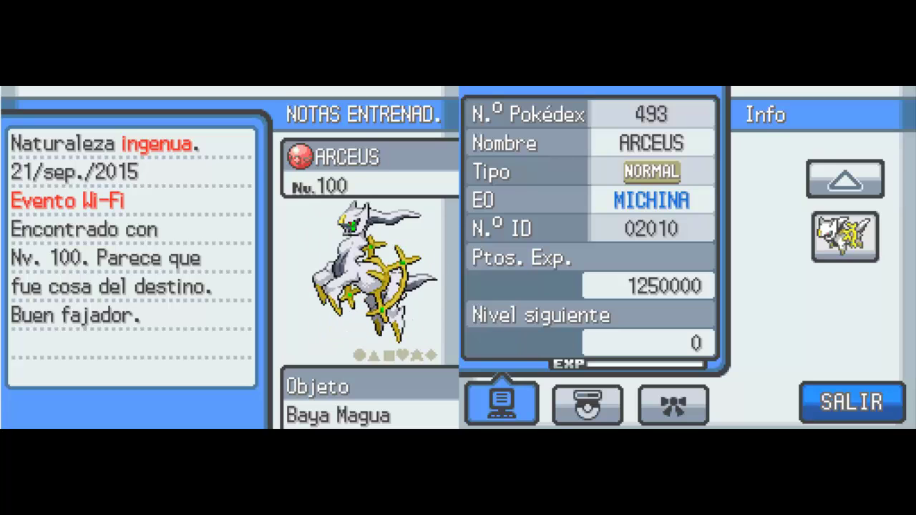
{"action": "key", "text": "Left"}
{"action": "key", "text": "Right"}
{"action": "key", "text": "Right"}
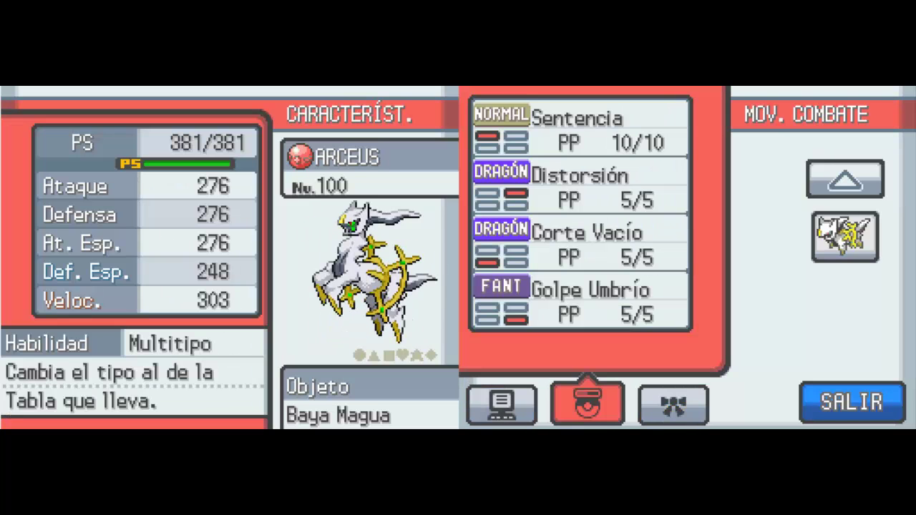
{"action": "key", "text": "Right"}
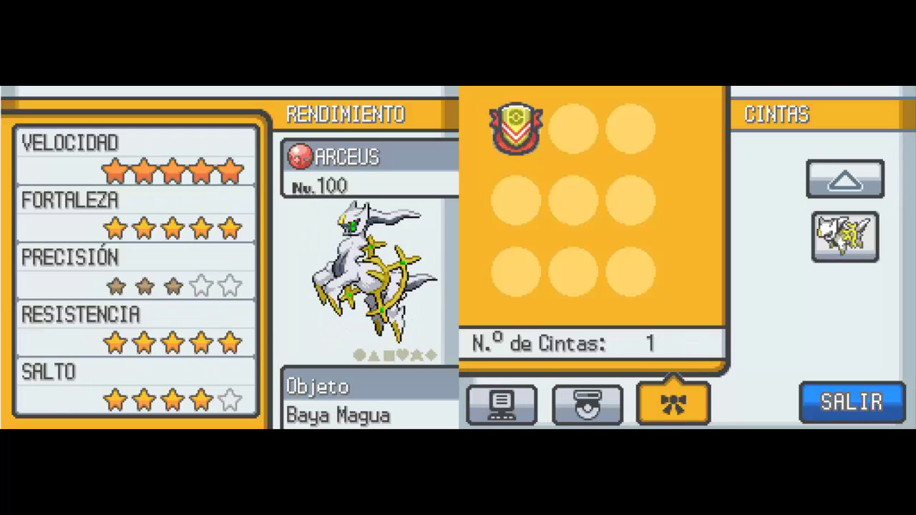
{"action": "left_click", "coordinate": [501, 143]}
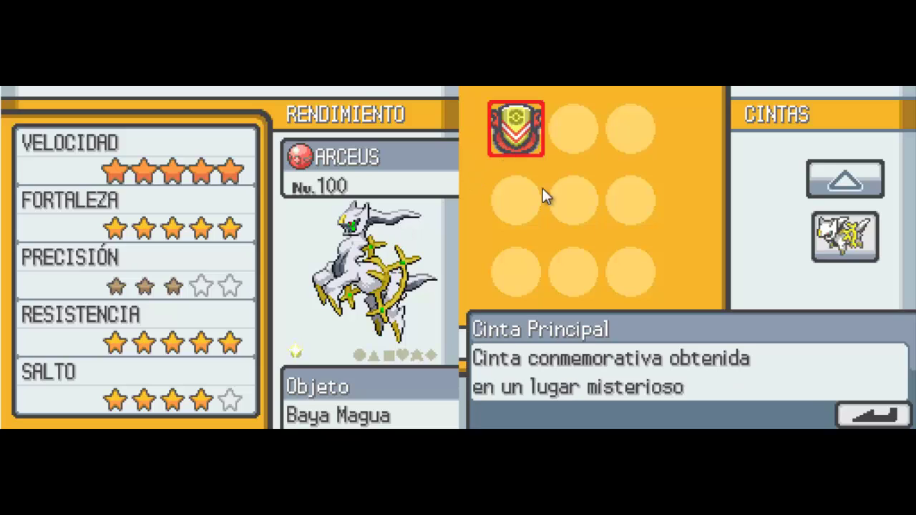
{"action": "left_click", "coordinate": [859, 421]}
Step: Recheck Celebi's ribbon description and leave its summary to return to CAJA 4
{"action": "key", "text": "Down"}
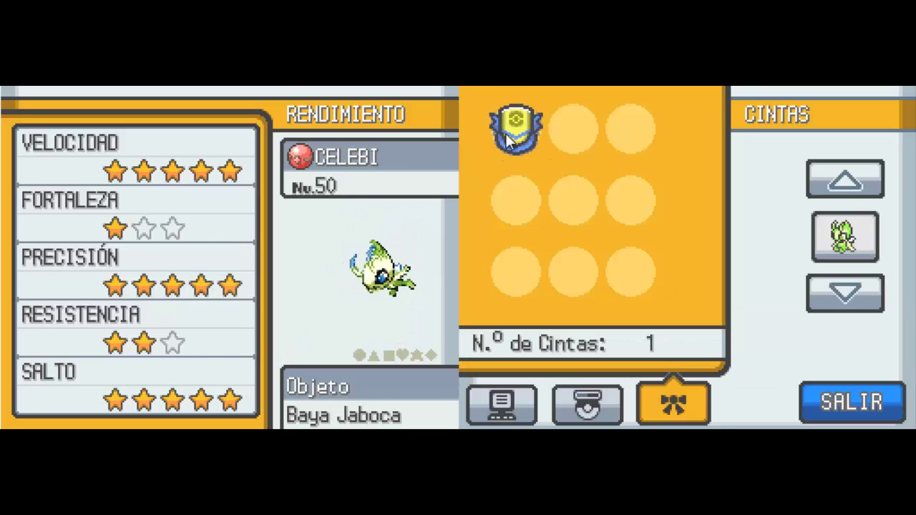
{"action": "left_click", "coordinate": [505, 133]}
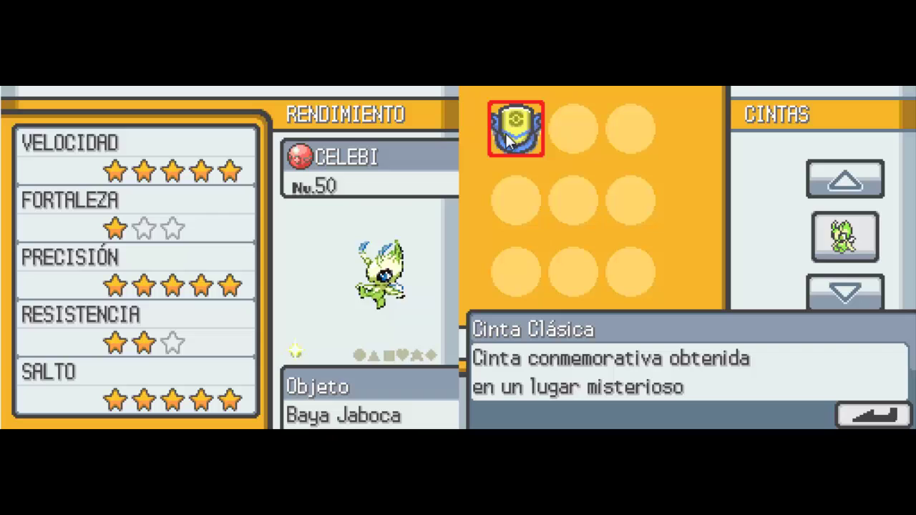
{"action": "left_click", "coordinate": [862, 412]}
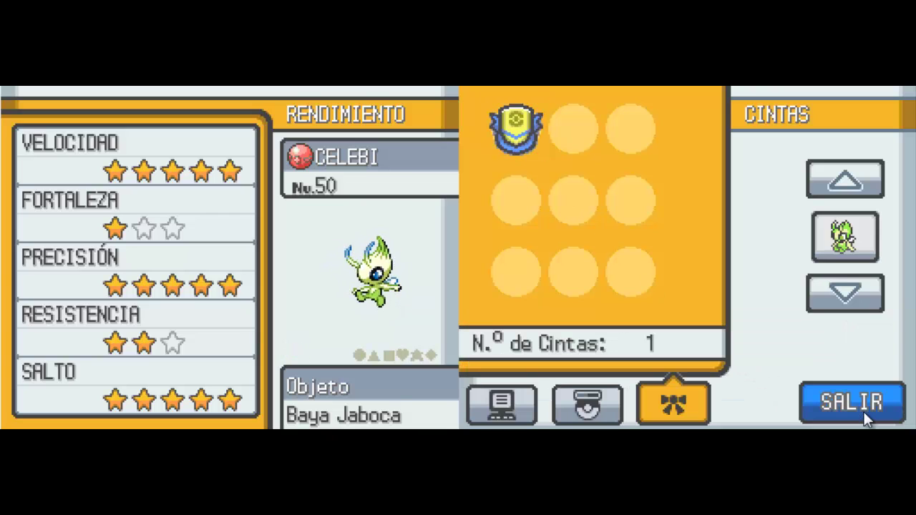
{"action": "left_click", "coordinate": [863, 412]}
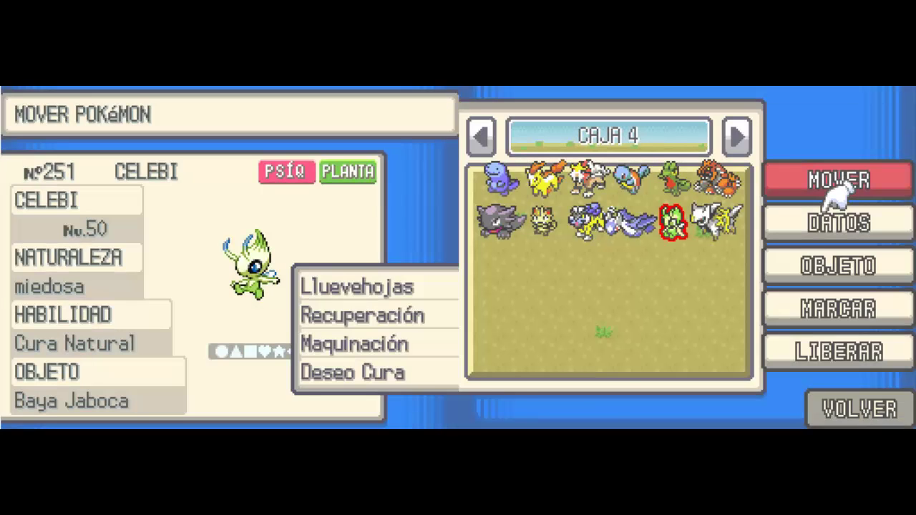
{"action": "left_click", "coordinate": [839, 180]}
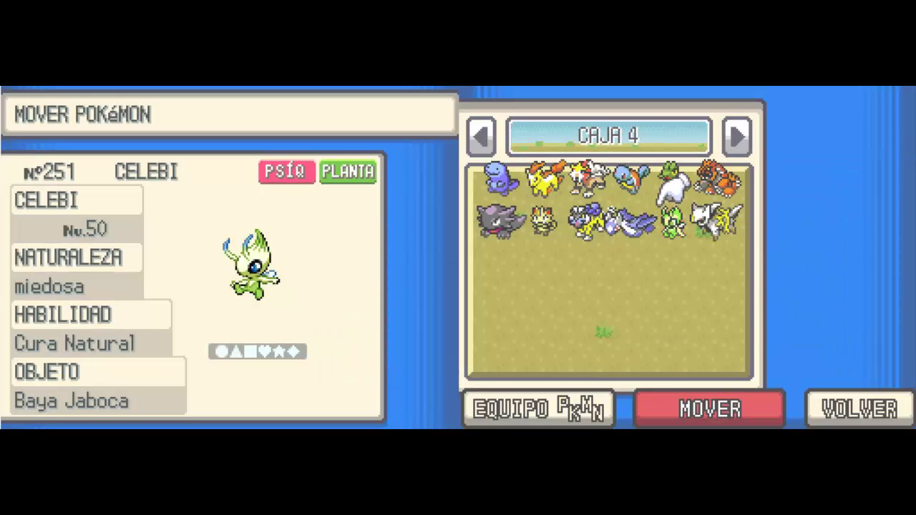